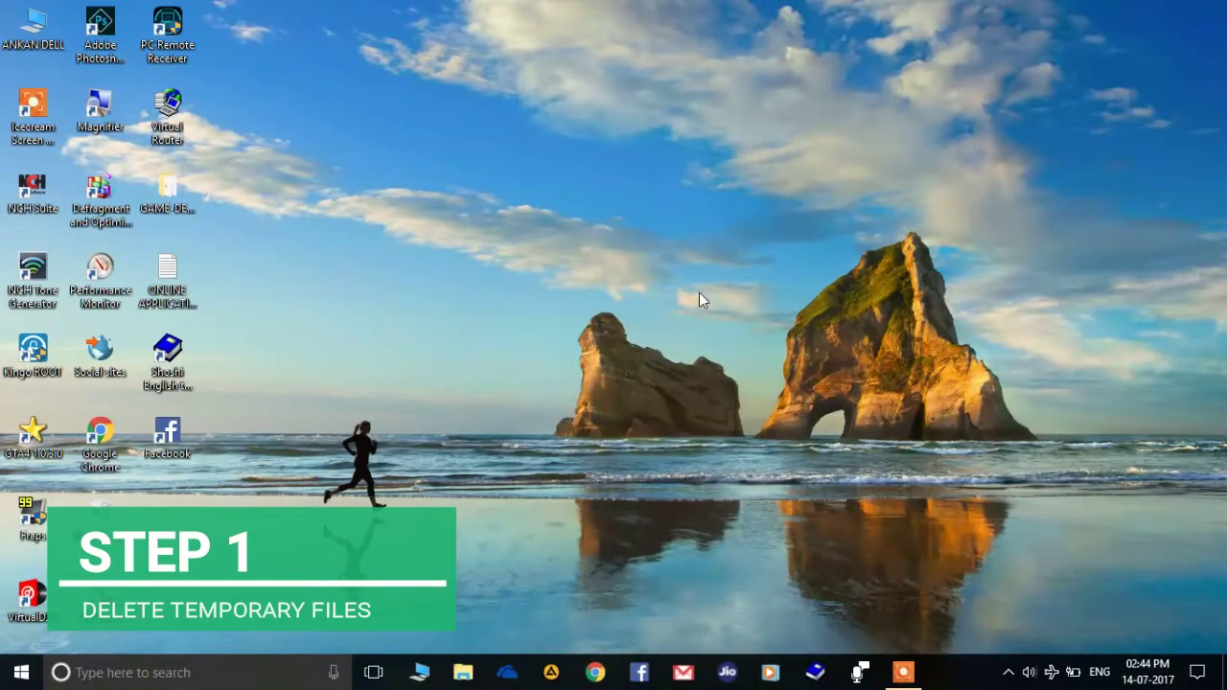
- Open the Windows Prefetch folder with the Run command "prefetch" and grant permanent access to it
{"action": "key", "text": "super+r"}
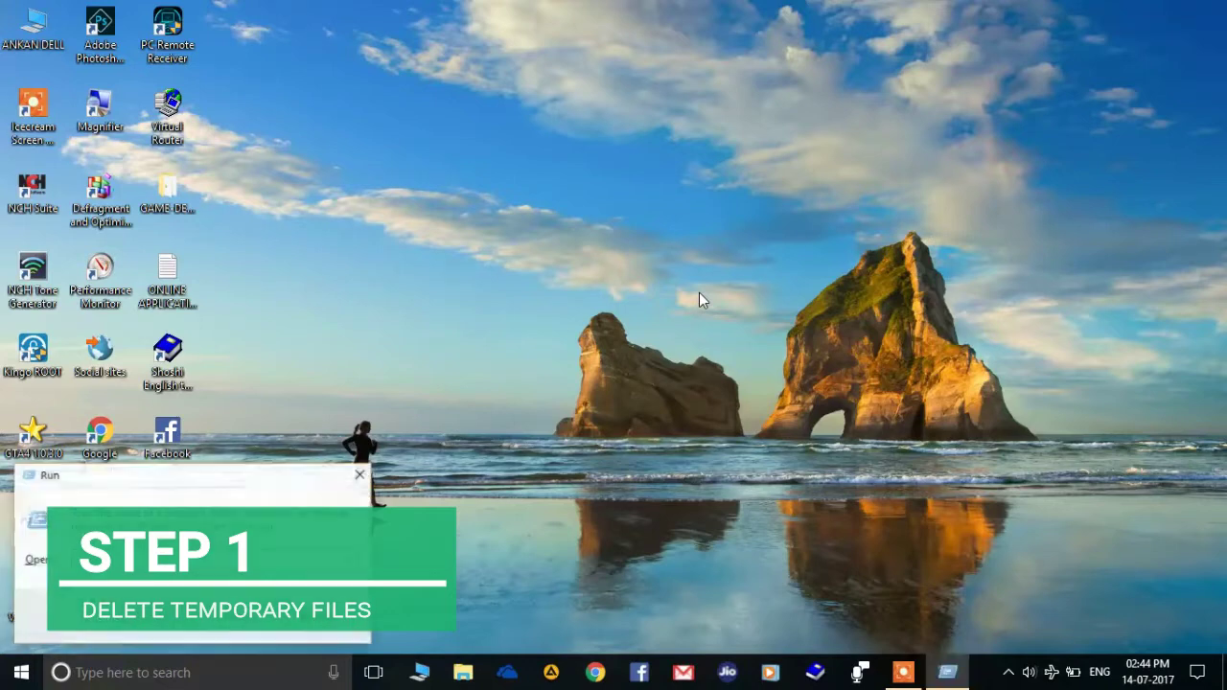
{"action": "type", "text": "prefetch"}
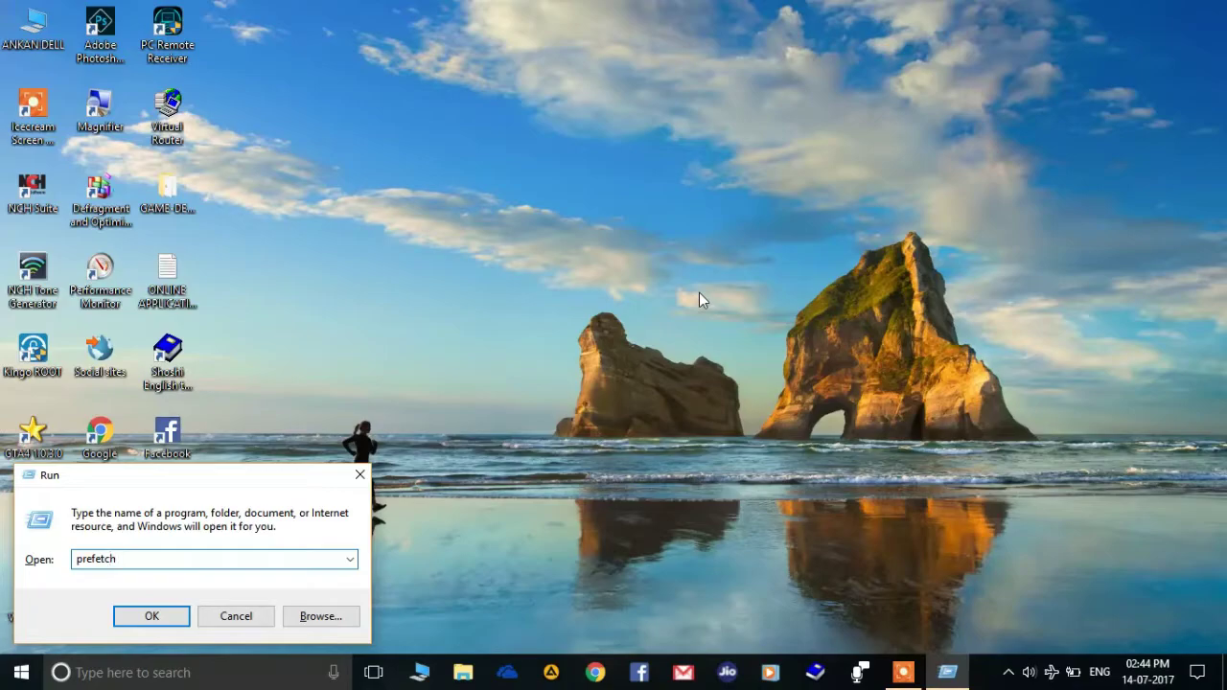
{"action": "key", "text": "Return"}
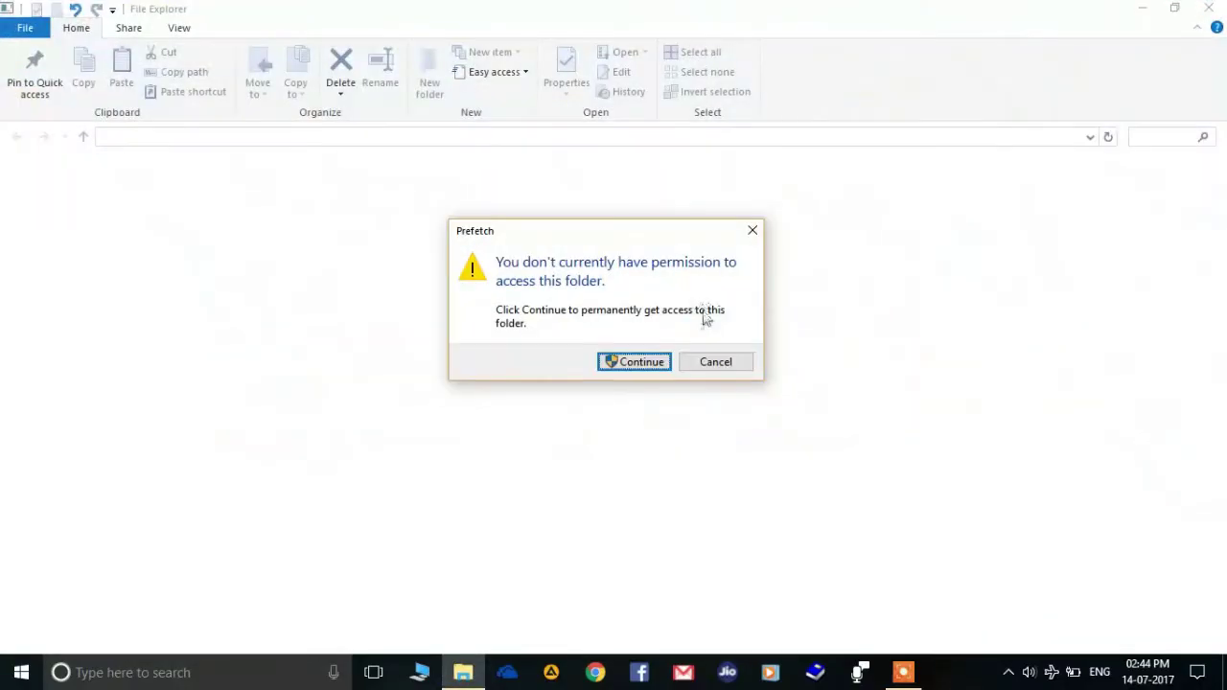
{"action": "left_click", "coordinate": [652, 362]}
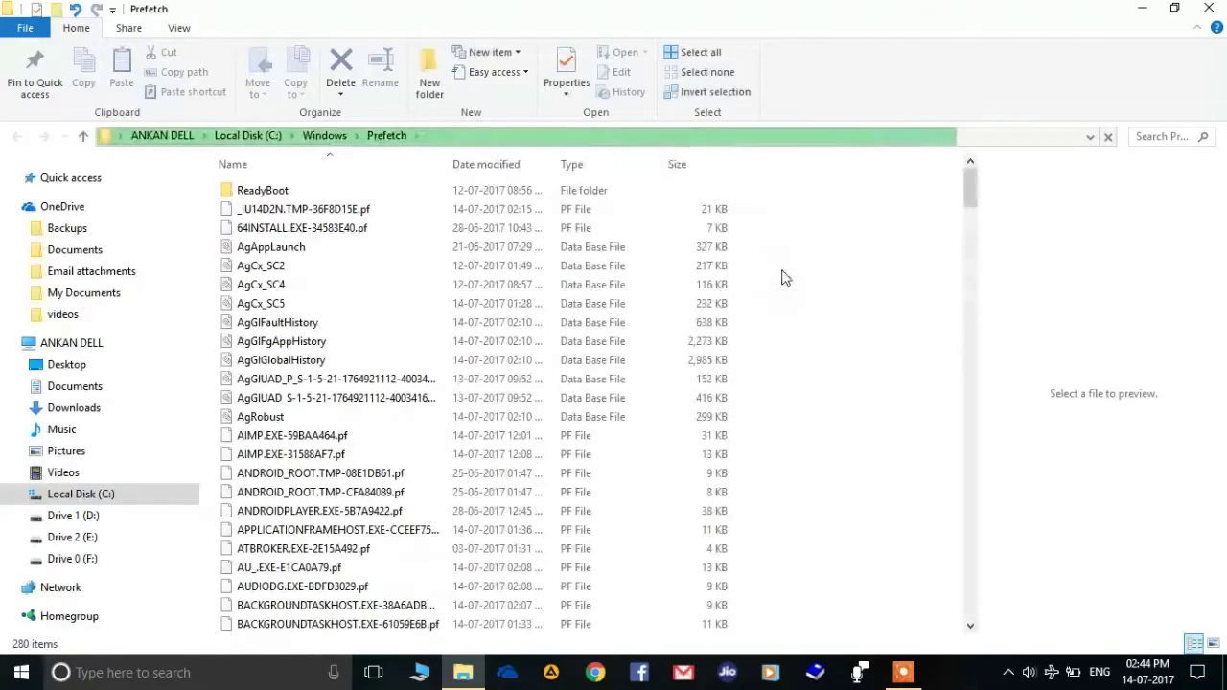
- Delete everything in the Prefetch folder, skipping all items that are in use
{"action": "scroll", "coordinate": [479, 438], "scroll_direction": "down", "scroll_amount": 10}
{"action": "scroll", "coordinate": [499, 393], "scroll_direction": "up", "scroll_amount": 5}
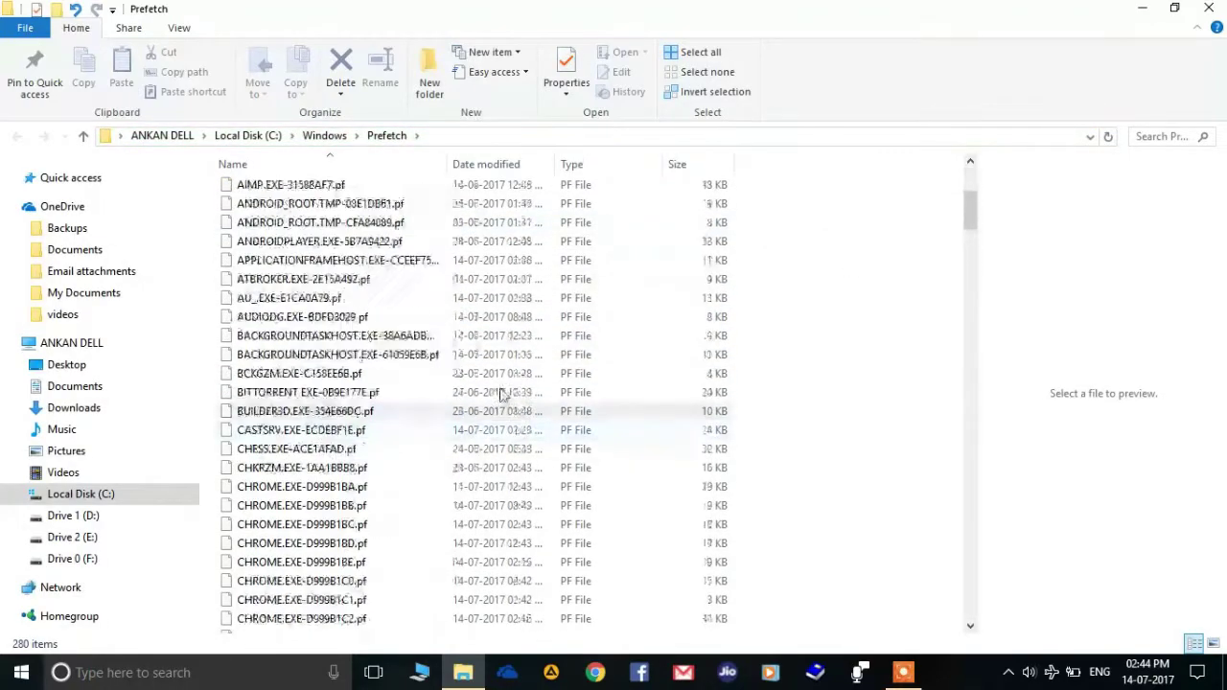
{"action": "scroll", "coordinate": [500, 394], "scroll_direction": "up", "scroll_amount": 5}
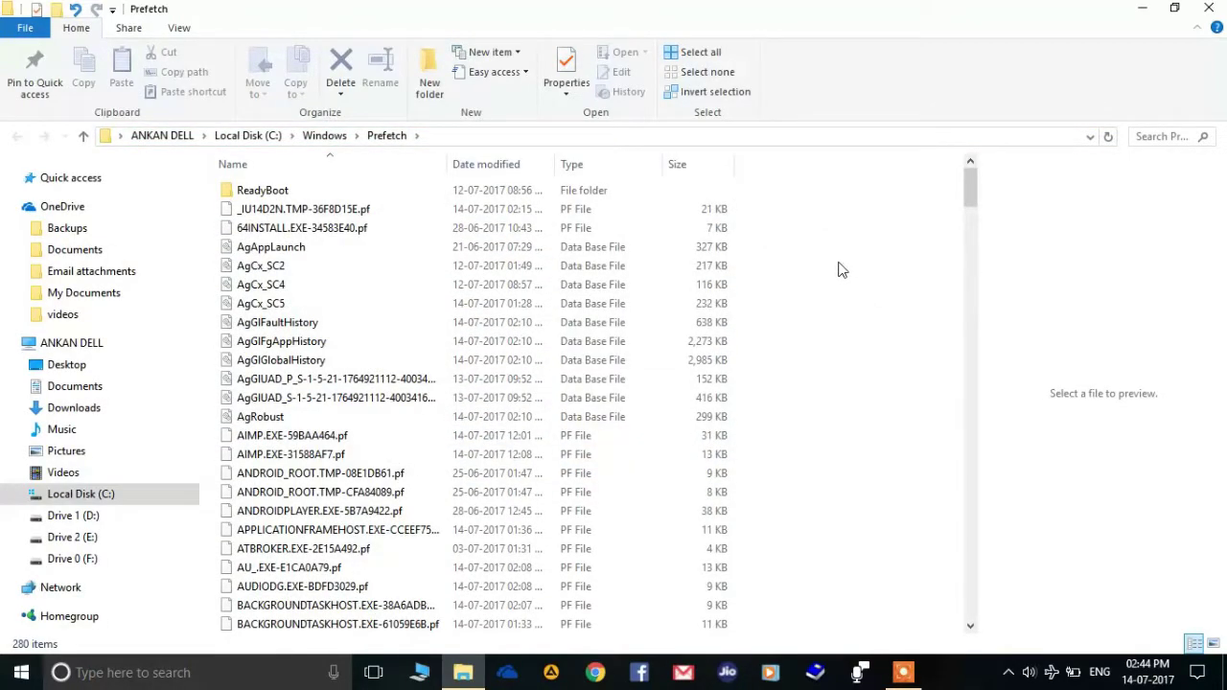
{"action": "key", "text": "a"}
{"action": "key", "text": "ctrl+a"}
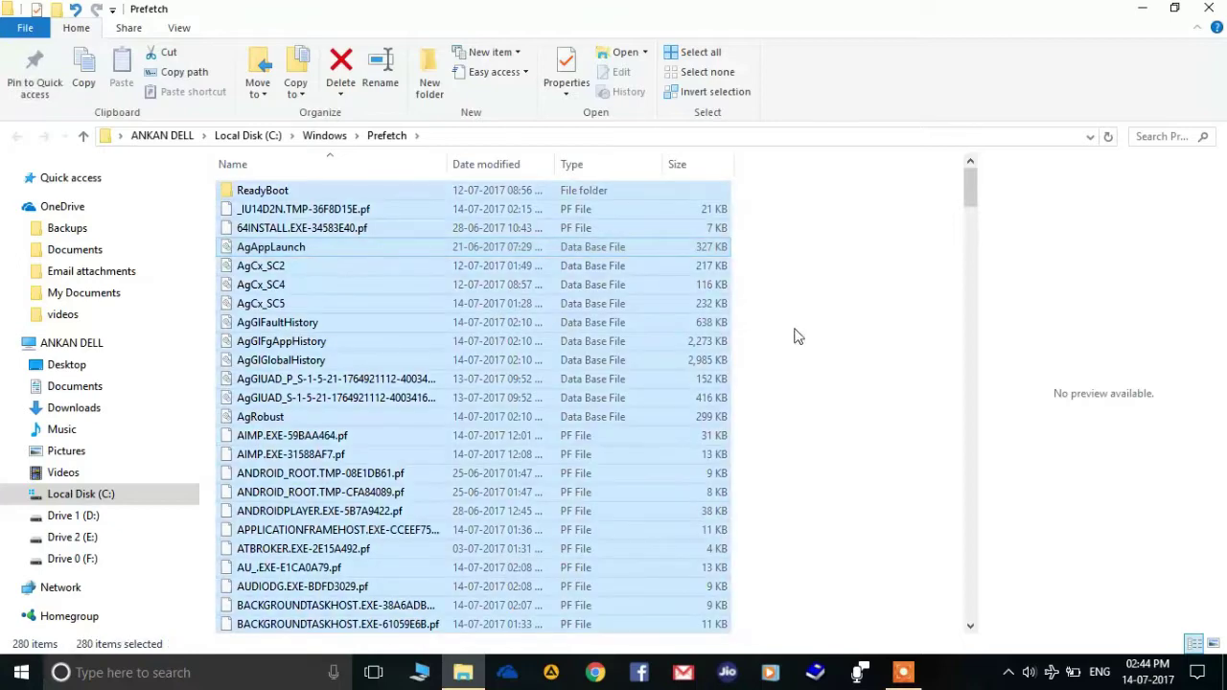
{"action": "key", "text": "Delete"}
{"action": "key", "text": "BackSpace"}
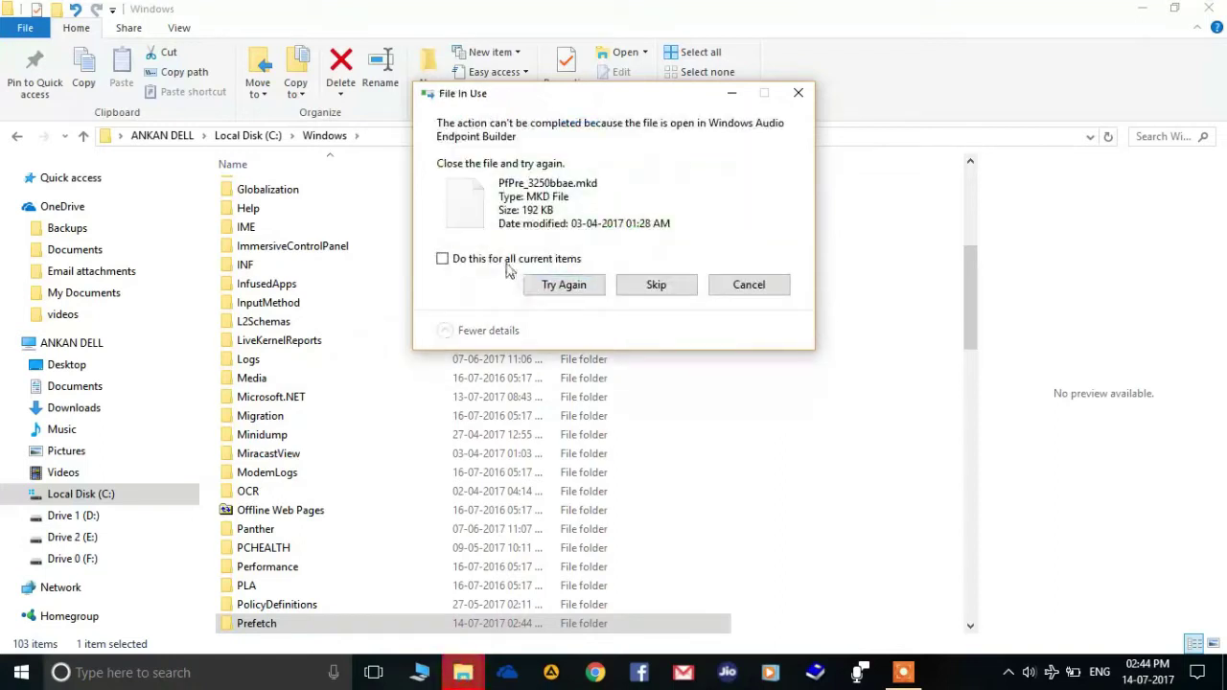
{"action": "left_click", "coordinate": [510, 265]}
{"action": "left_click", "coordinate": [655, 284]}
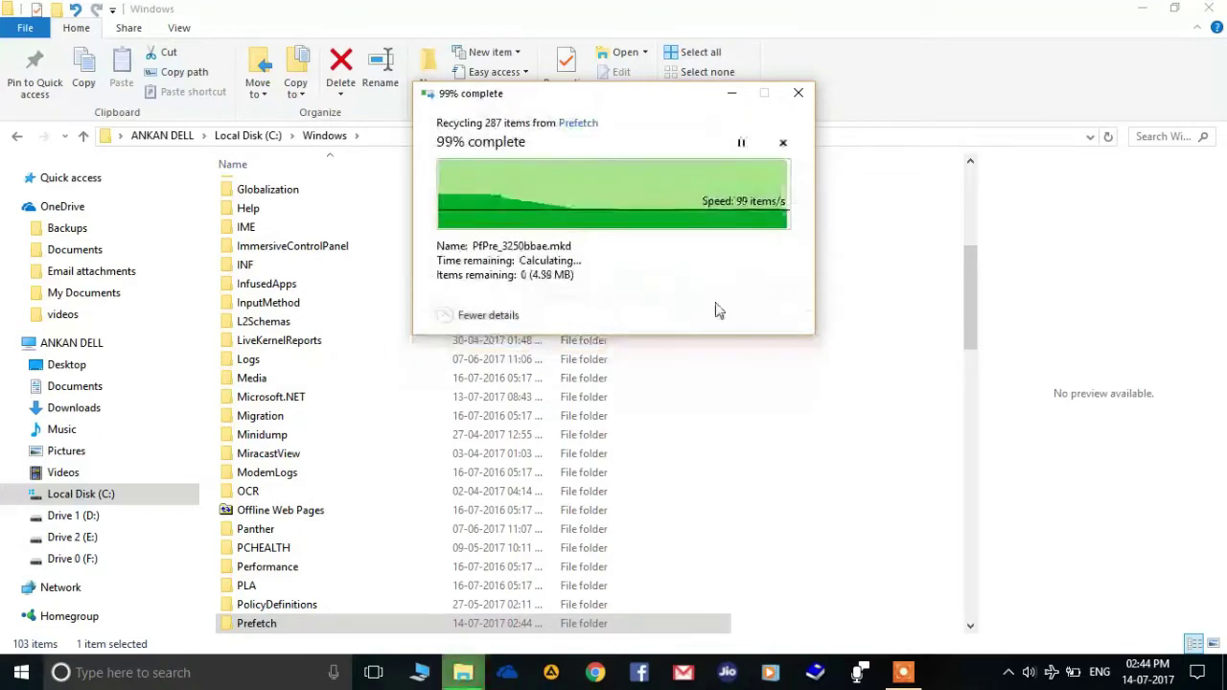
- Look through the Windows folder's contents and close its window
{"action": "scroll", "coordinate": [726, 402], "scroll_direction": "down", "scroll_amount": 4}
{"action": "scroll", "coordinate": [726, 402], "scroll_direction": "down", "scroll_amount": 8}
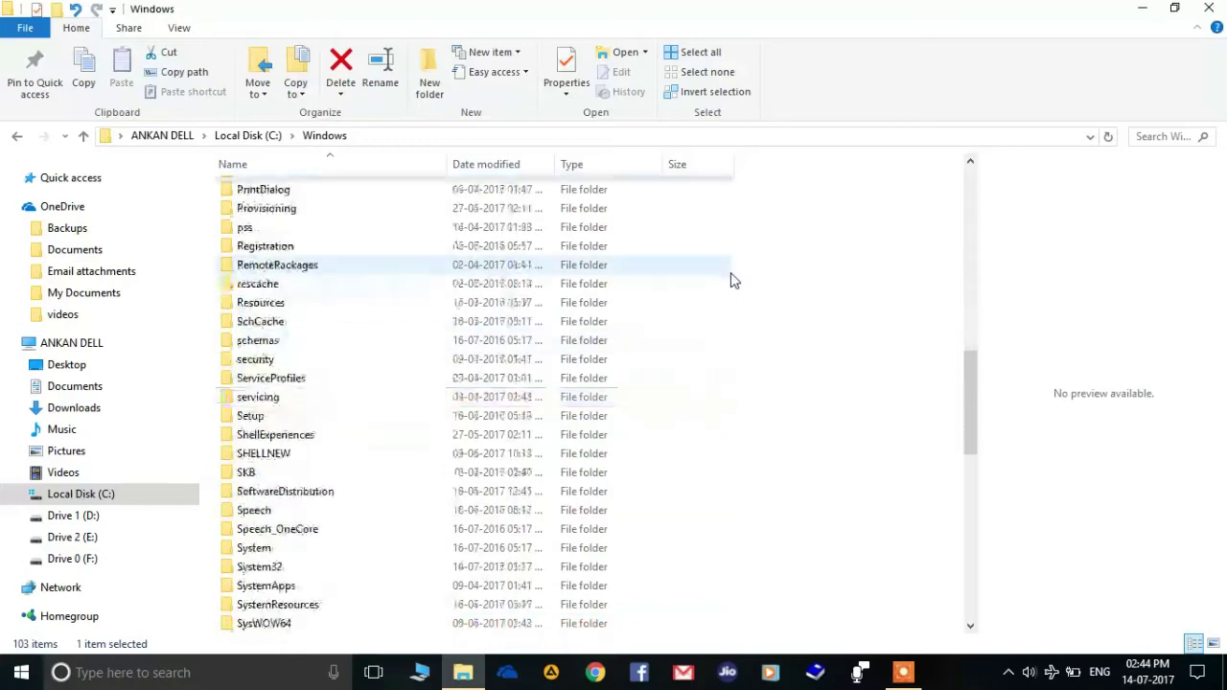
{"action": "scroll", "coordinate": [540, 332], "scroll_direction": "up", "scroll_amount": 7}
{"action": "scroll", "coordinate": [434, 330], "scroll_direction": "up", "scroll_amount": 11}
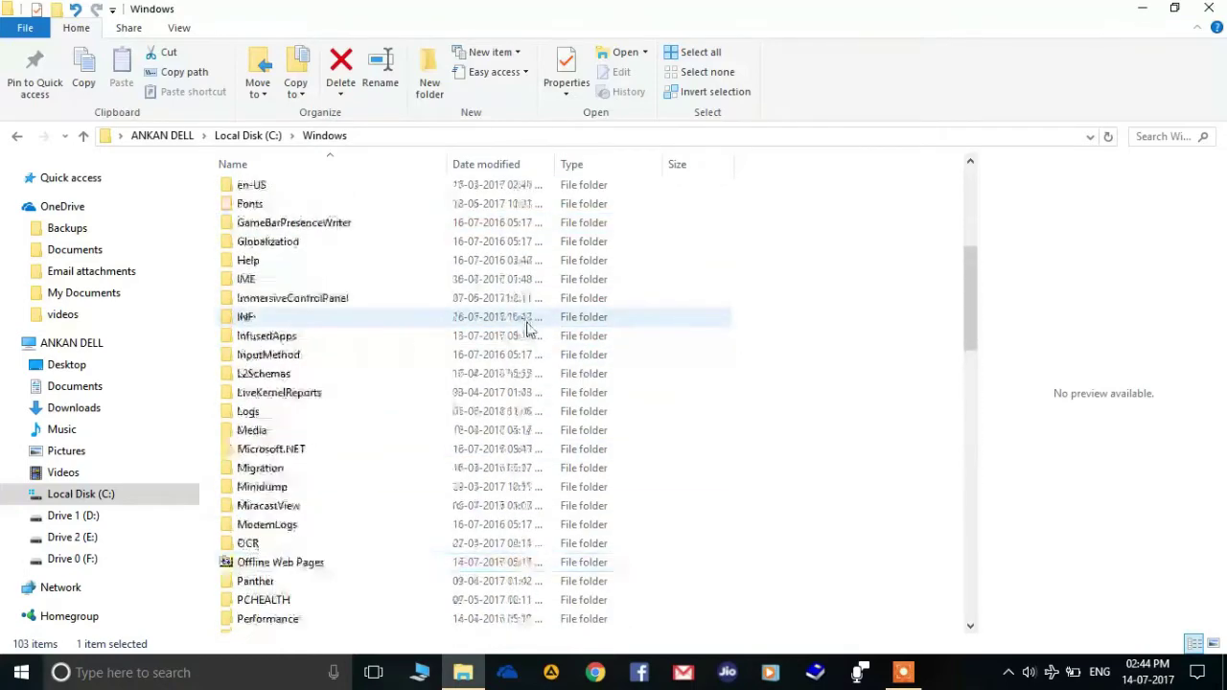
{"action": "scroll", "coordinate": [421, 403], "scroll_direction": "down", "scroll_amount": 10}
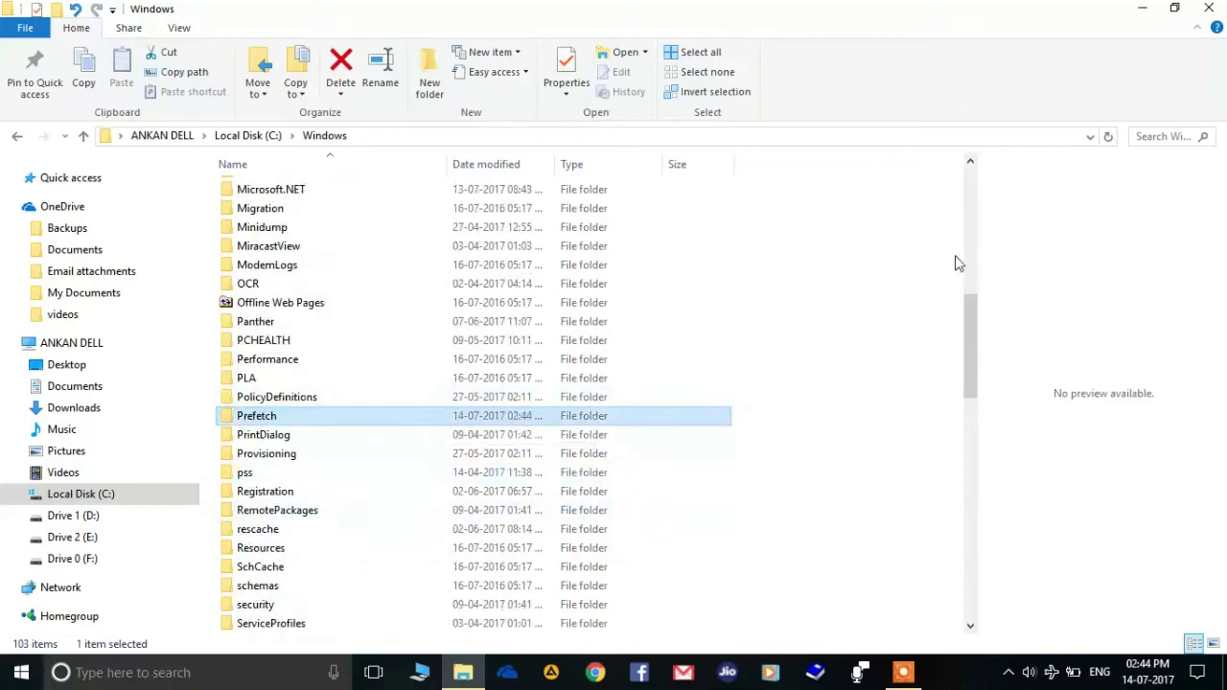
{"action": "left_click_drag", "start_coordinate": [969, 310], "coordinate": [969, 175]}
{"action": "left_click", "coordinate": [1209, 7]}
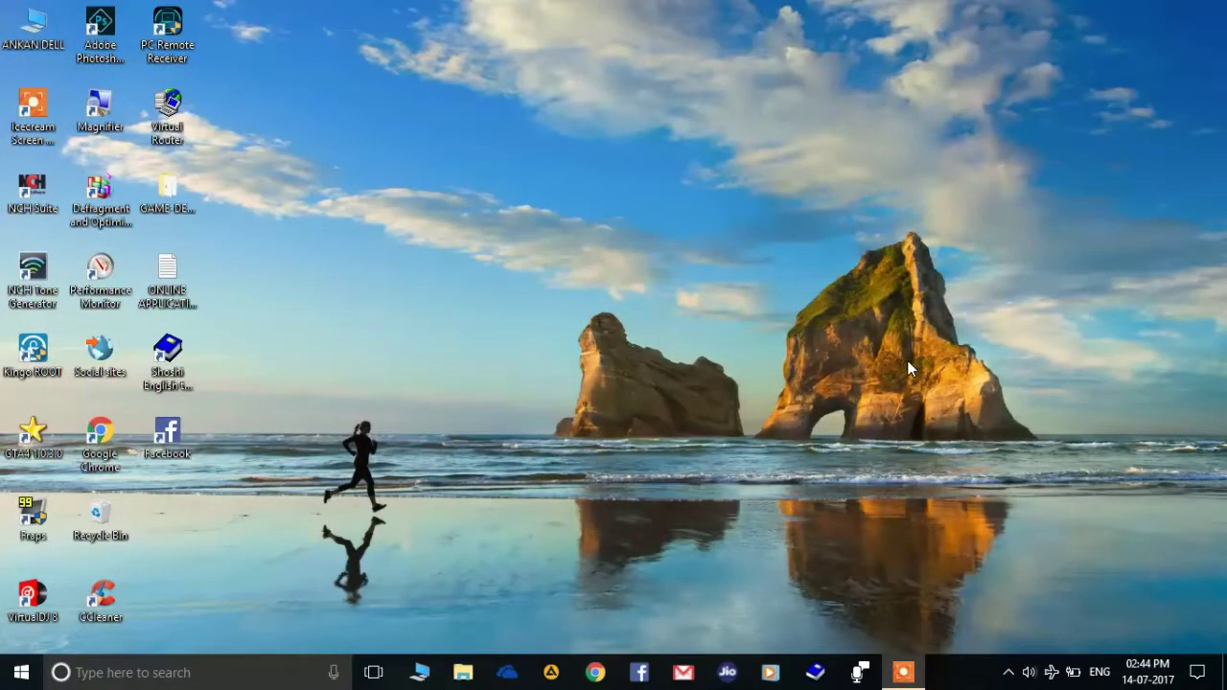
- Open the user account's Temp folder with the Run command "%temp%"
{"action": "key", "text": "super+r"}
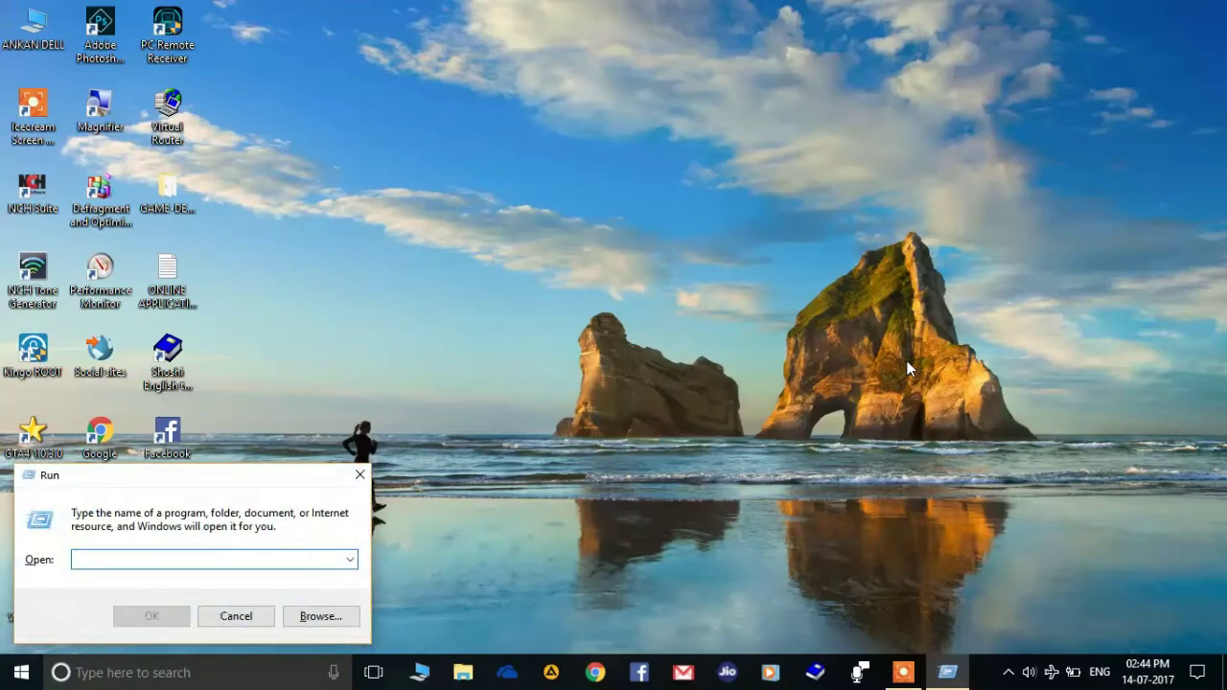
{"action": "type", "text": "%temp%"}
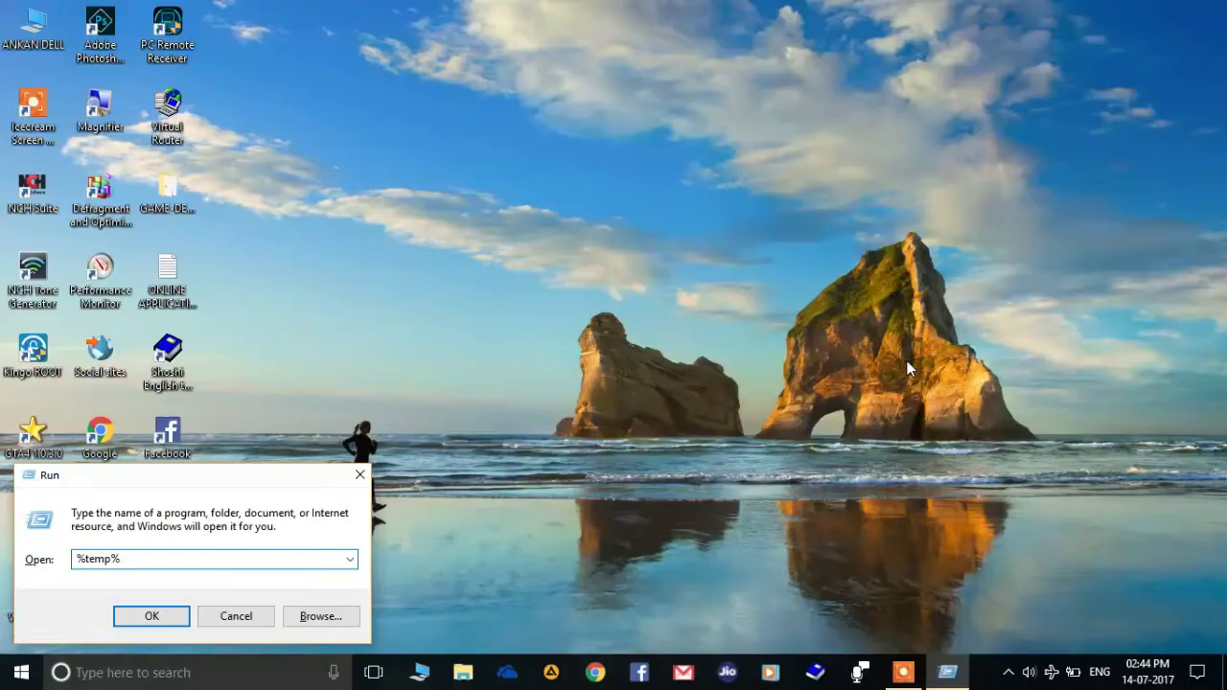
{"action": "key", "text": "Return"}
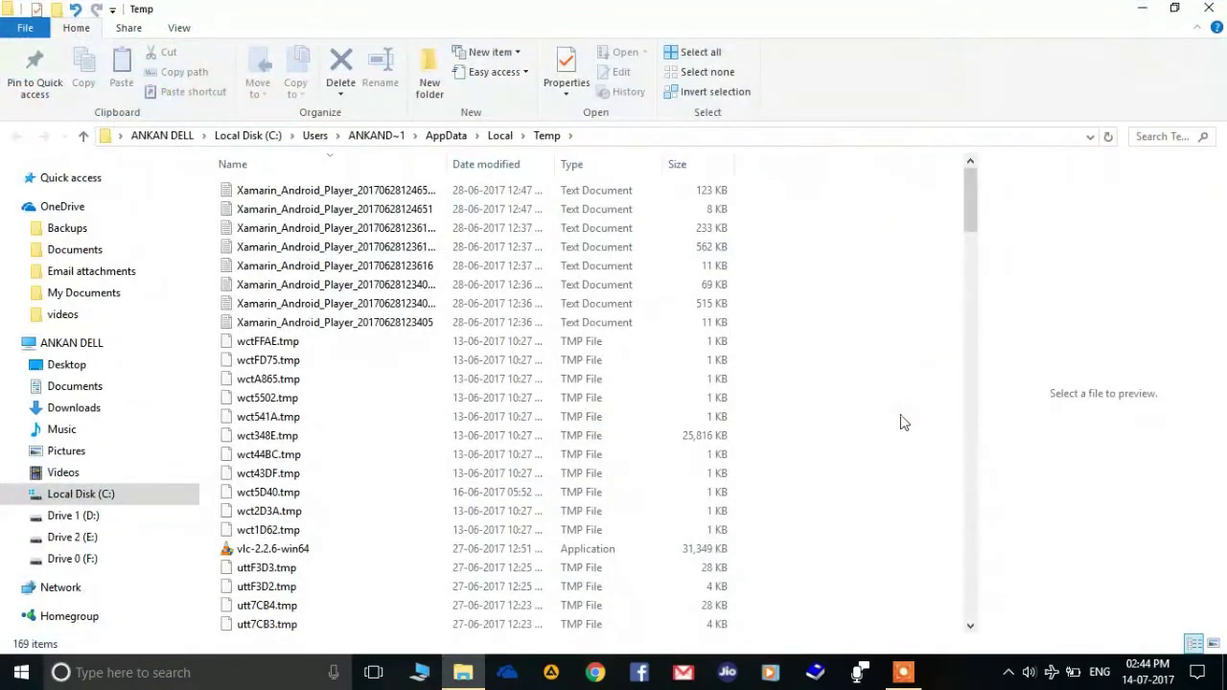
- Delete everything in the user account's Temp folder, skipping all items that are in use
{"action": "key", "text": "ctrl+a"}
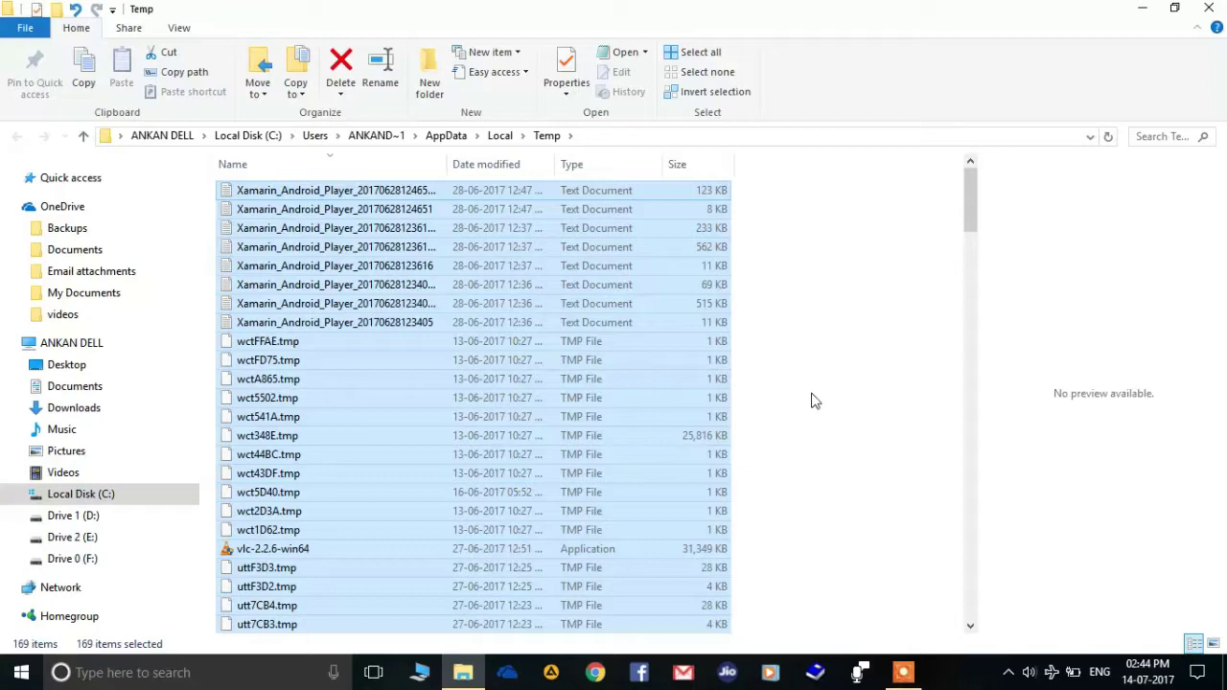
{"action": "key", "text": "Delete"}
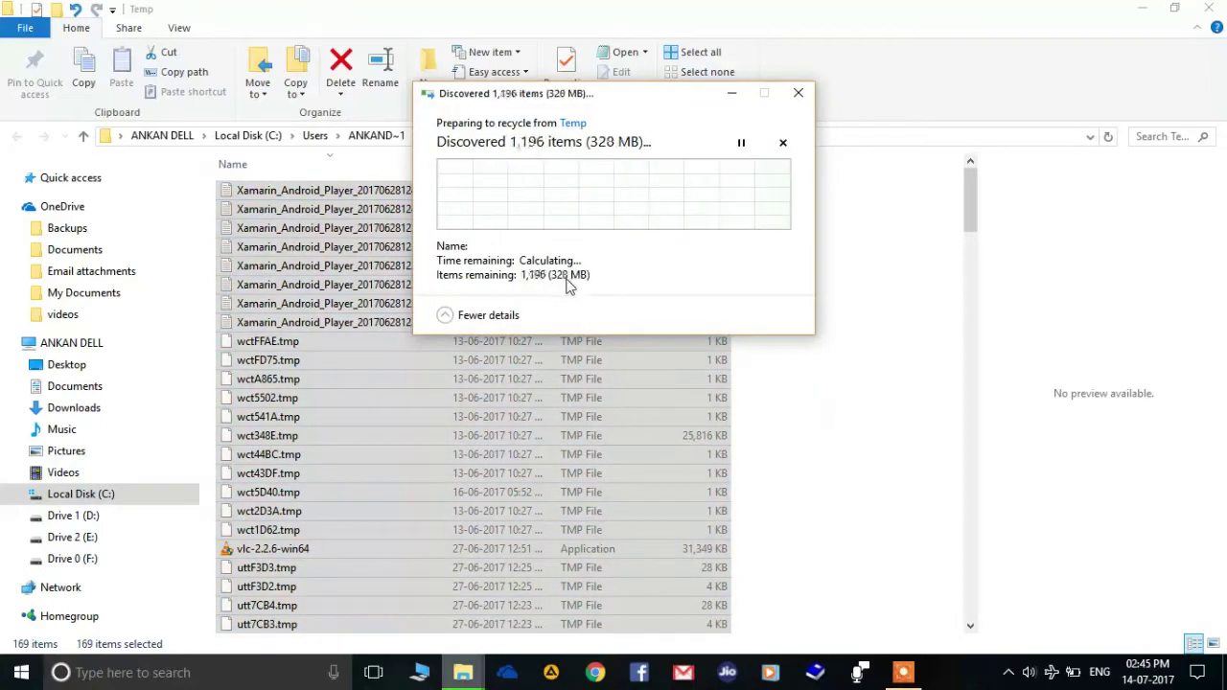
{"action": "left_click", "coordinate": [564, 244]}
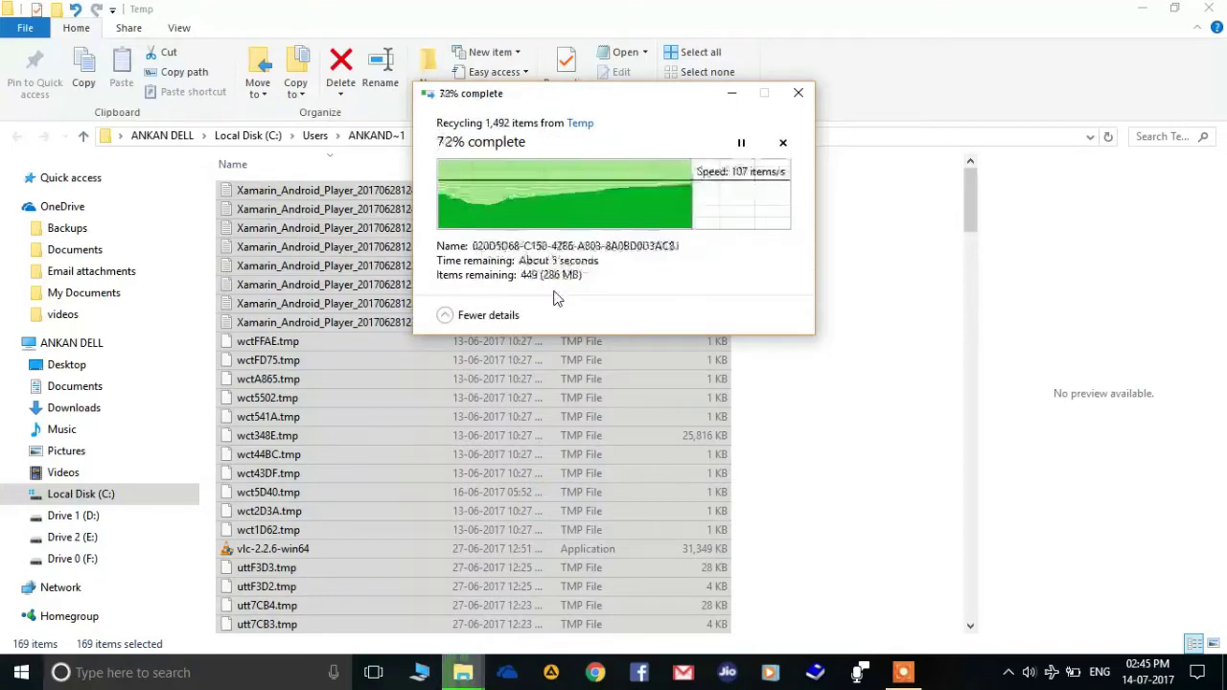
{"action": "left_click", "coordinate": [573, 263]}
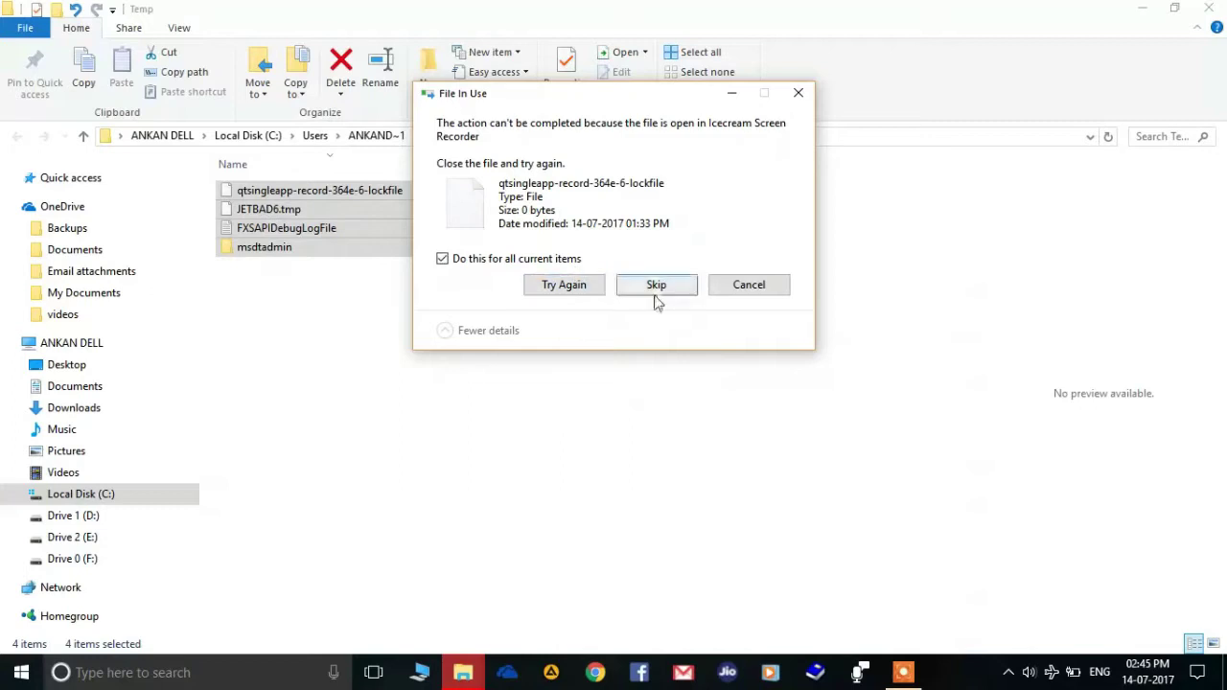
{"action": "left_click", "coordinate": [657, 286]}
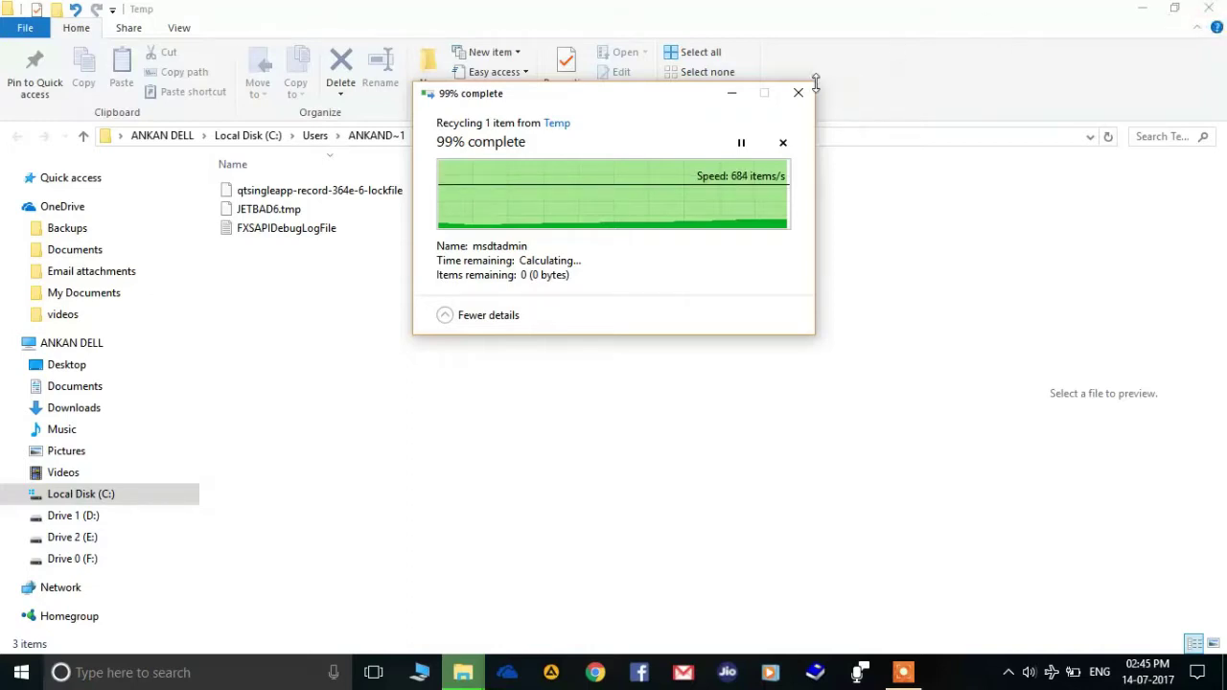
- Close the user account's Temp folder window and cancel the remaining recycling operation
{"action": "left_click", "coordinate": [973, 79]}
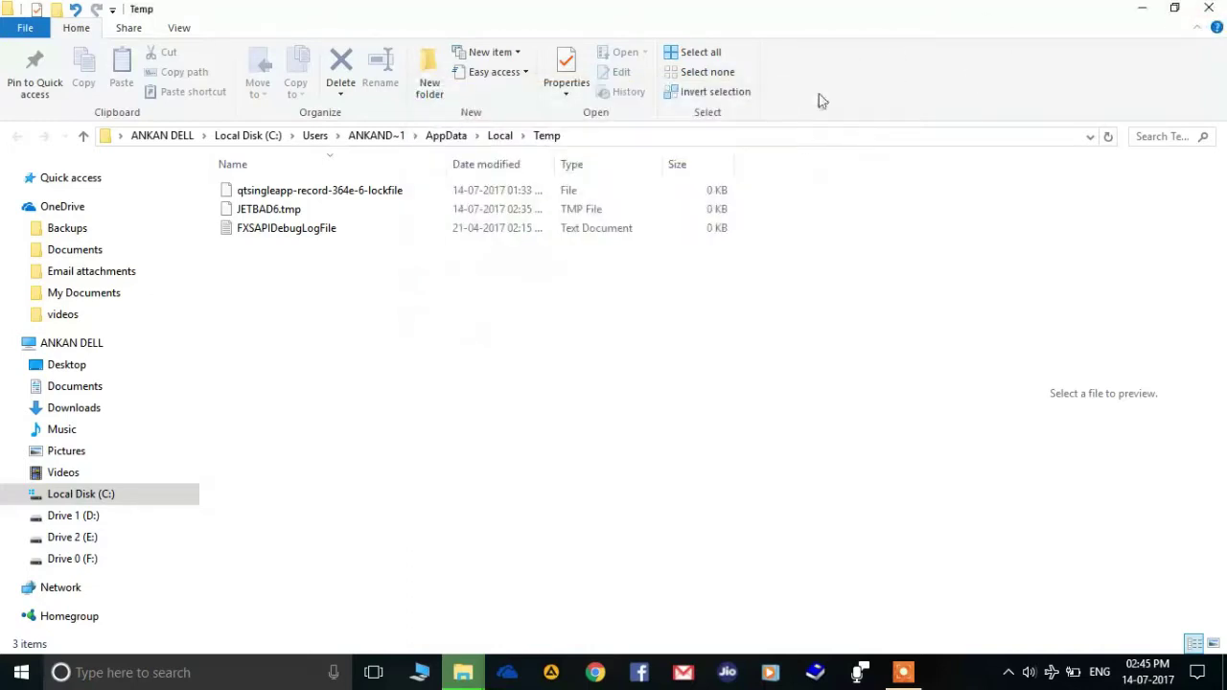
{"action": "key", "text": "alt+F4"}
{"action": "left_click", "coordinate": [798, 96]}
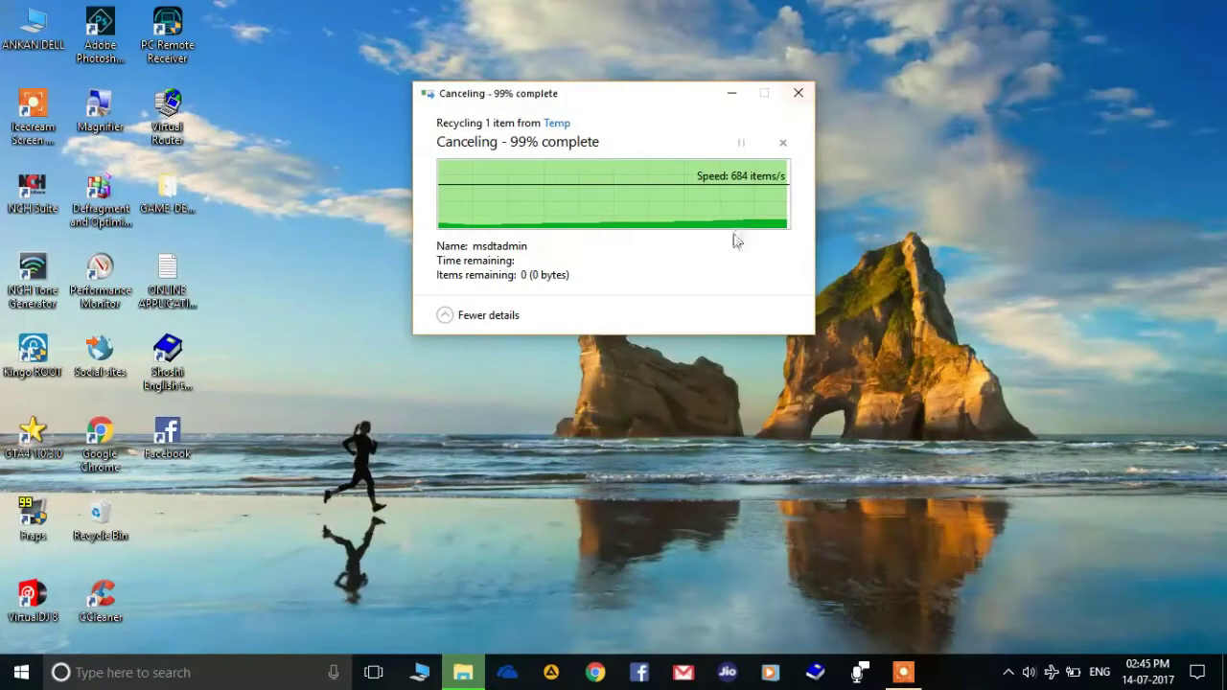
{"action": "left_click", "coordinate": [485, 419]}
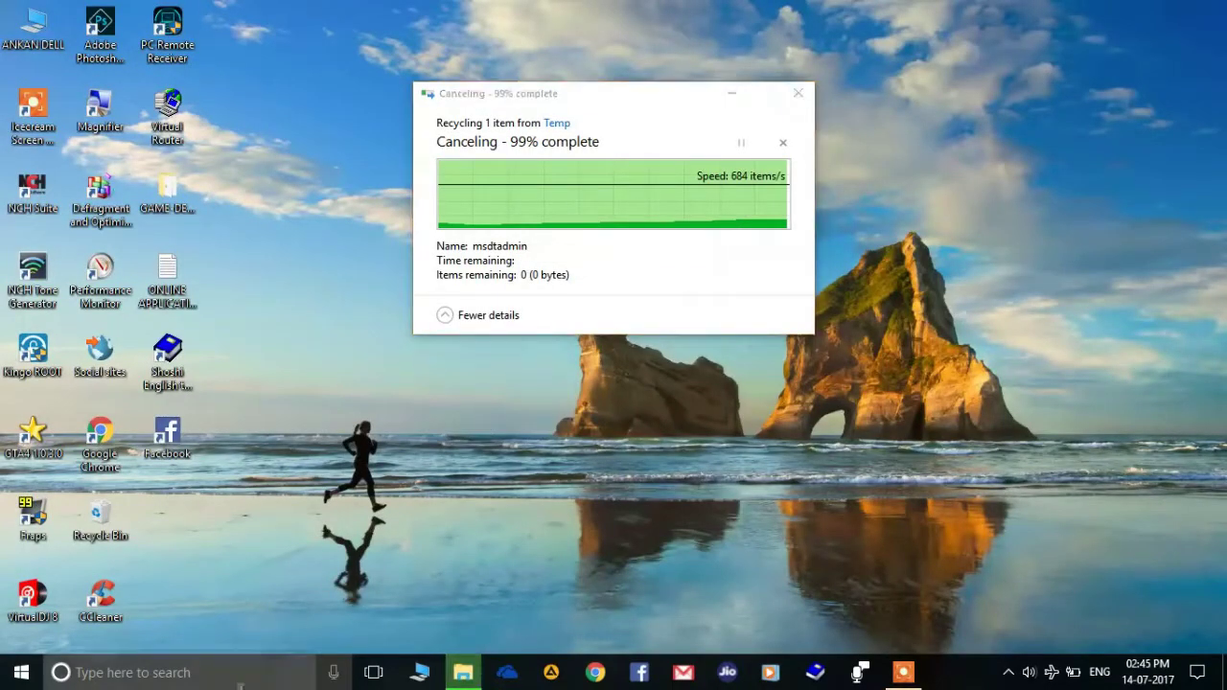
{"action": "left_click", "coordinate": [452, 497]}
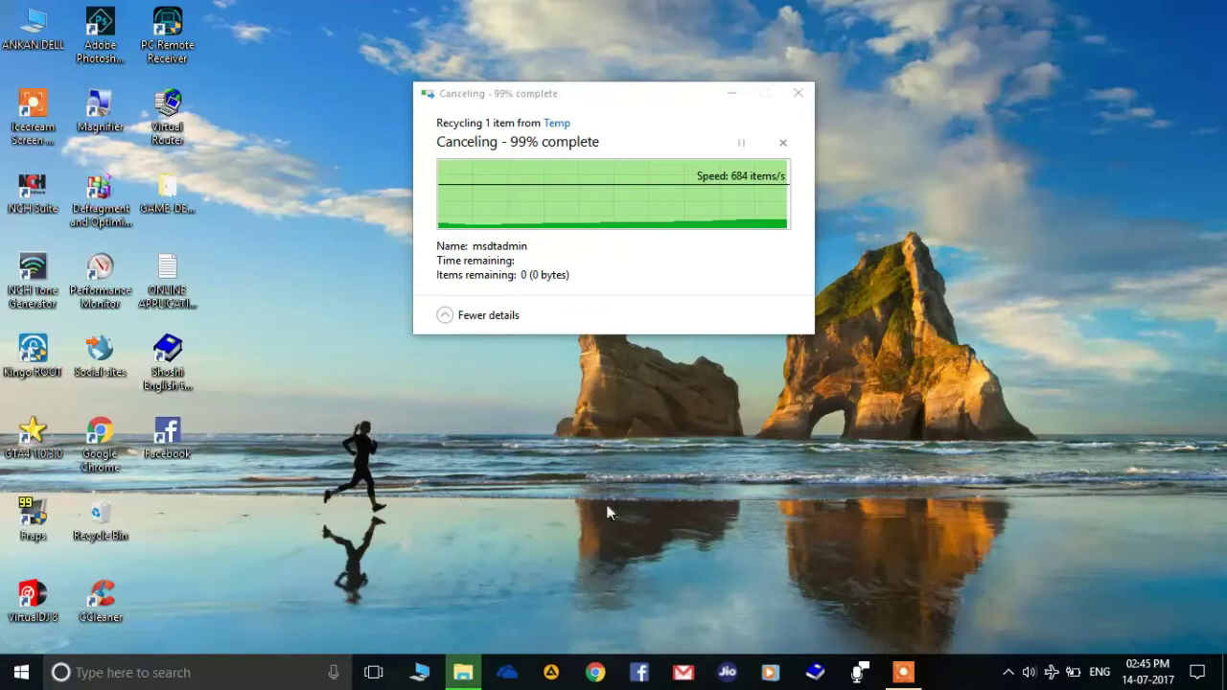
- Open the Windows Temp folder with the Run command "temp"
{"action": "key", "text": "super+r"}
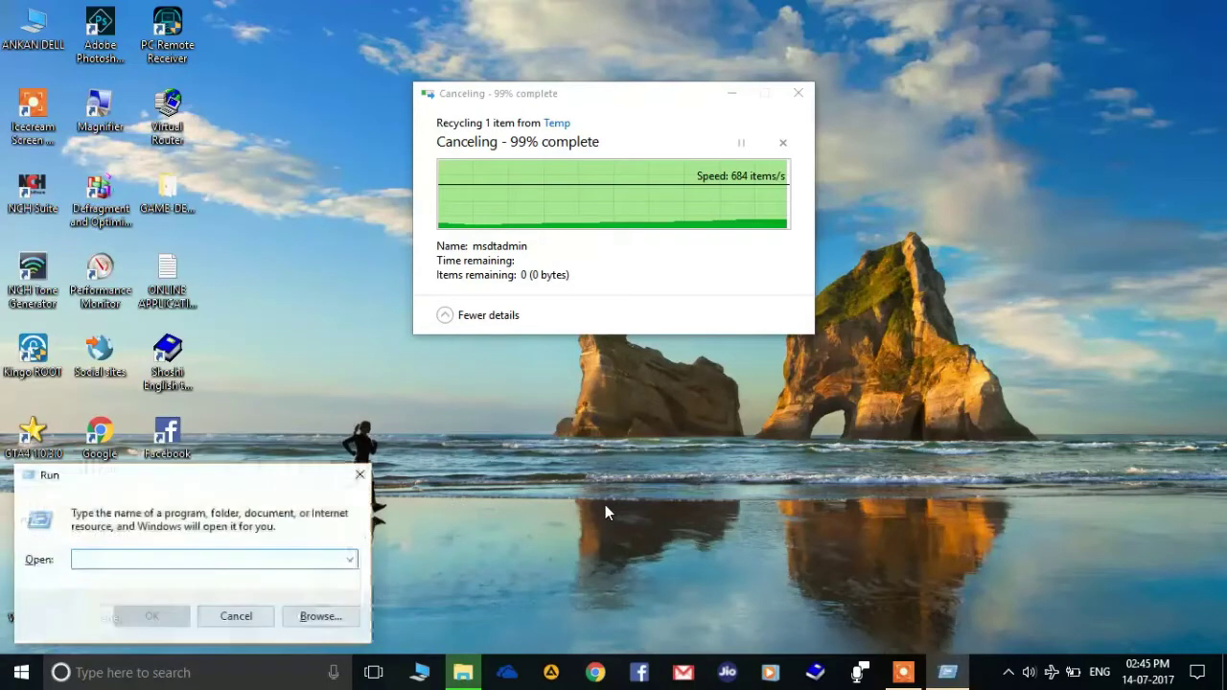
{"action": "type", "text": "temp"}
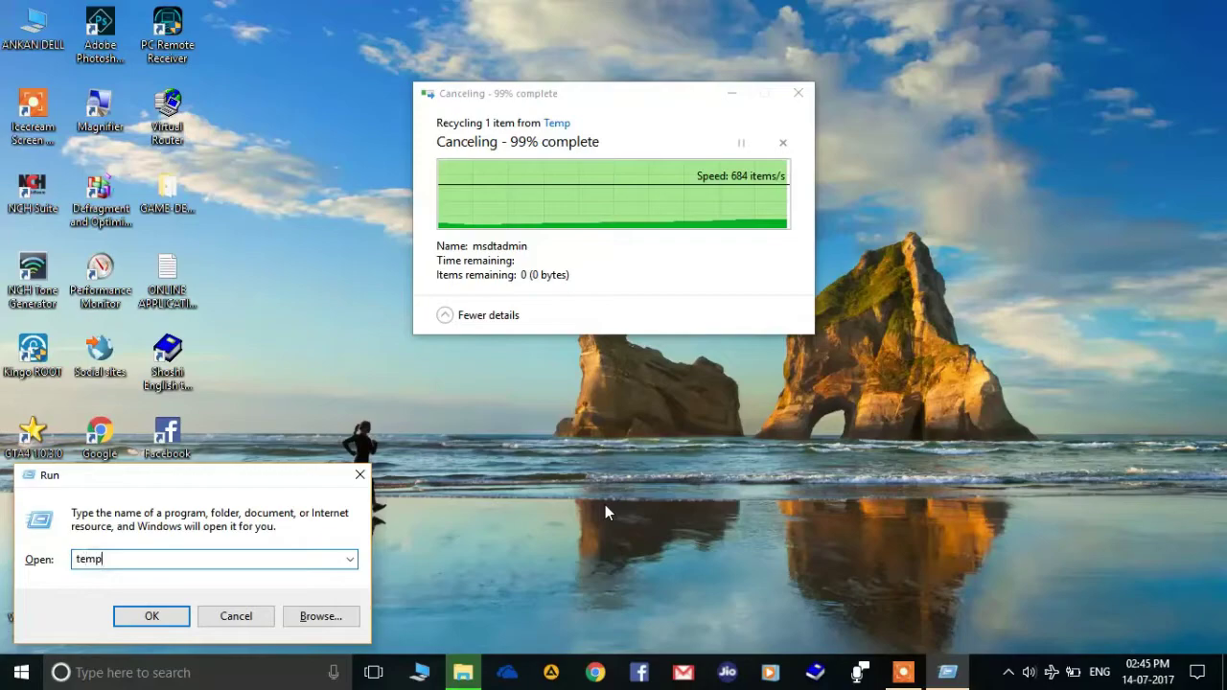
{"action": "key", "text": "Return"}
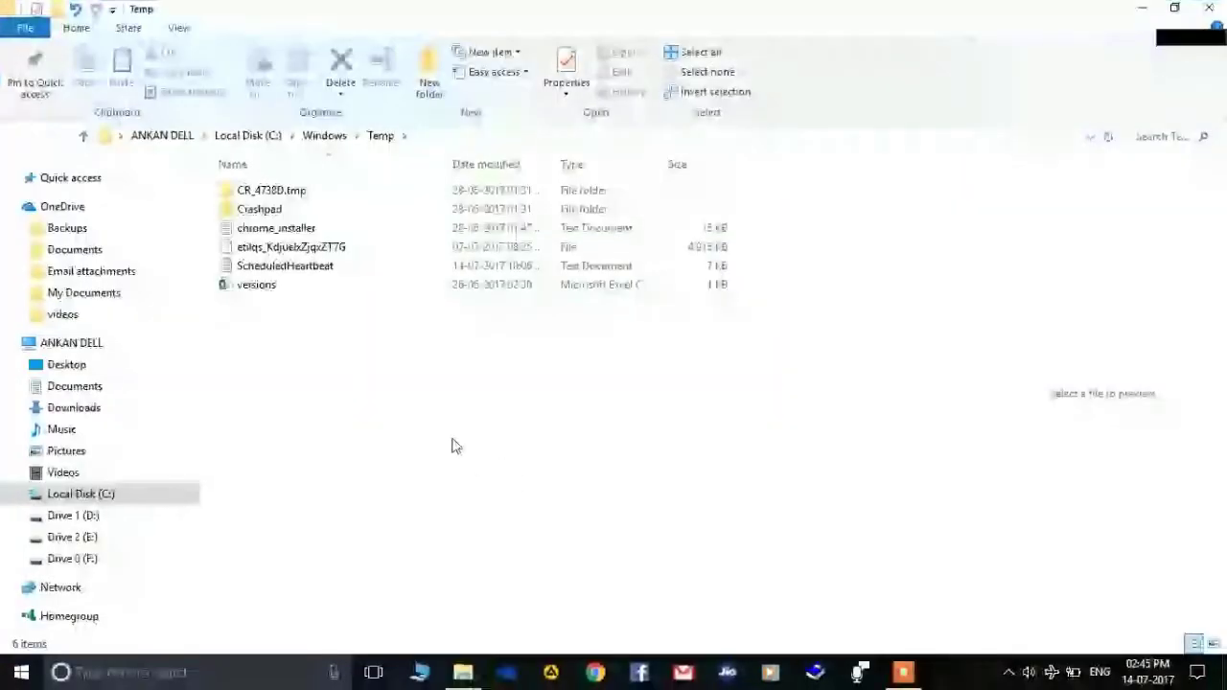
- Delete everything in the Windows Temp folder with administrator permission for all current items, and close the folder window
{"action": "left_click_drag", "start_coordinate": [443, 426], "coordinate": [220, 179]}
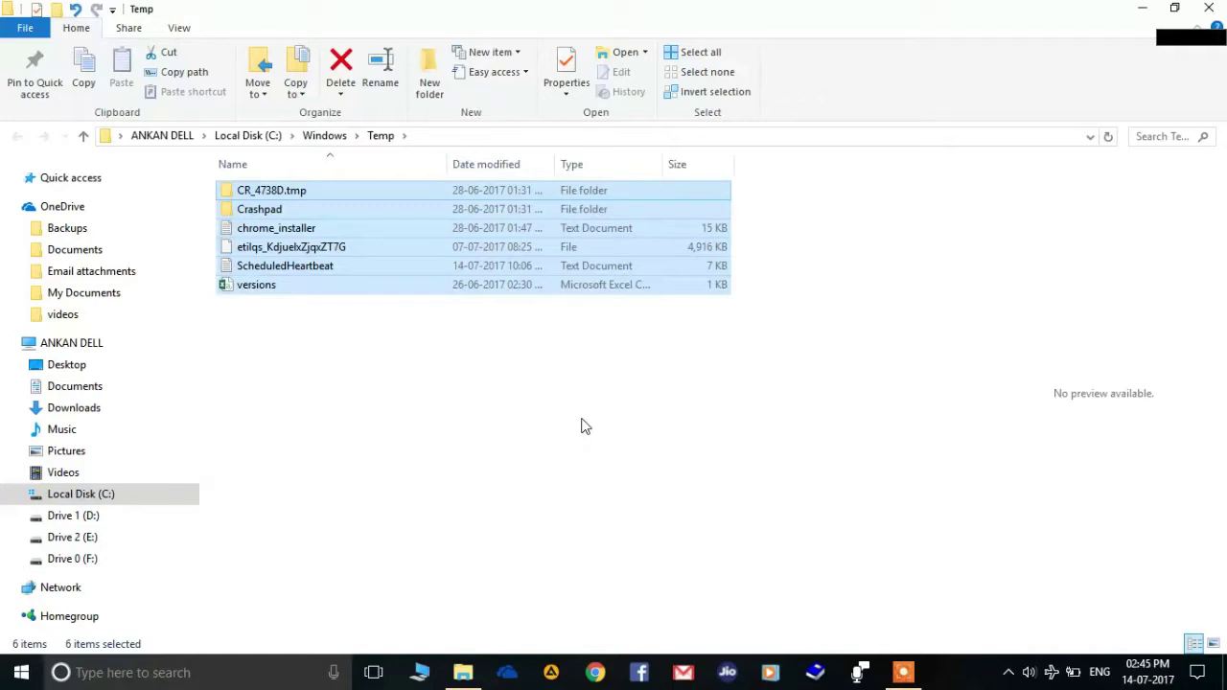
{"action": "key", "text": "Delete"}
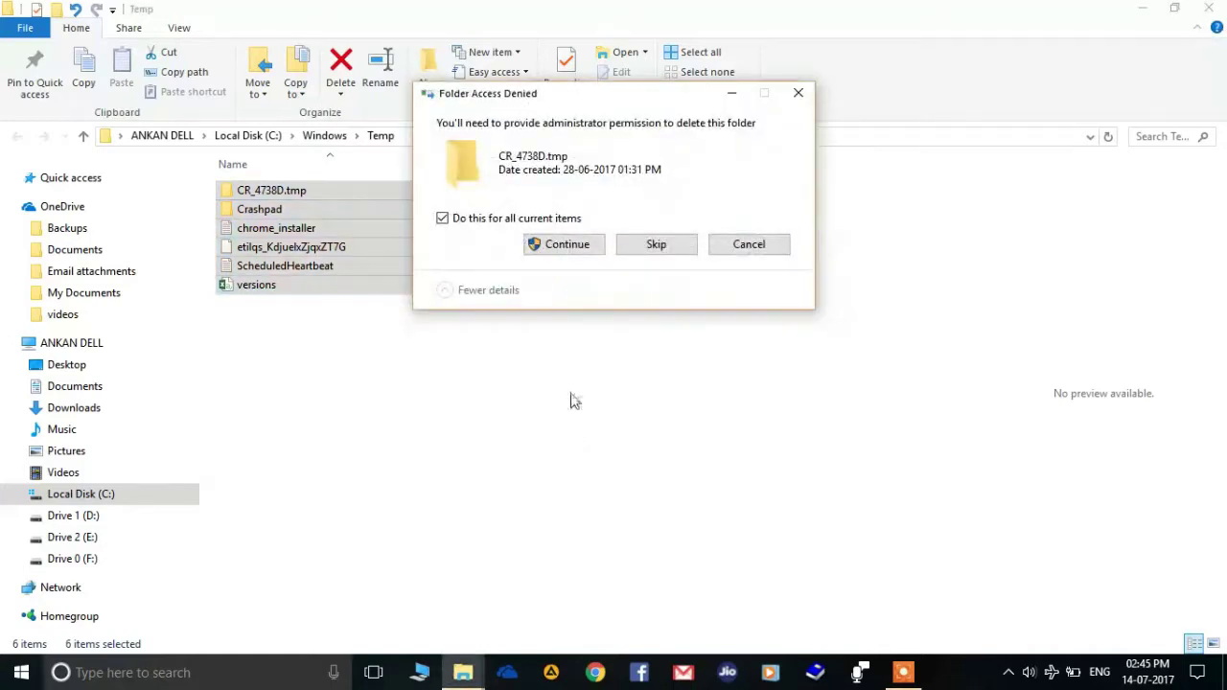
{"action": "left_click", "coordinate": [568, 244]}
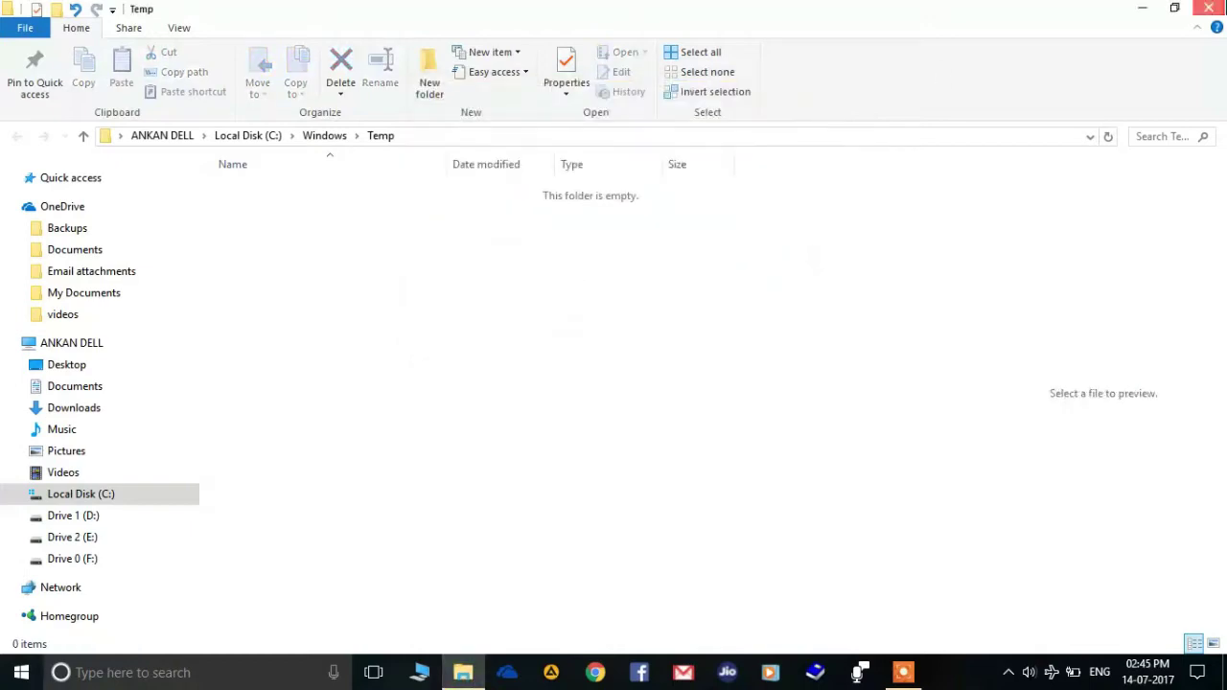
{"action": "key", "text": "alt+F4"}
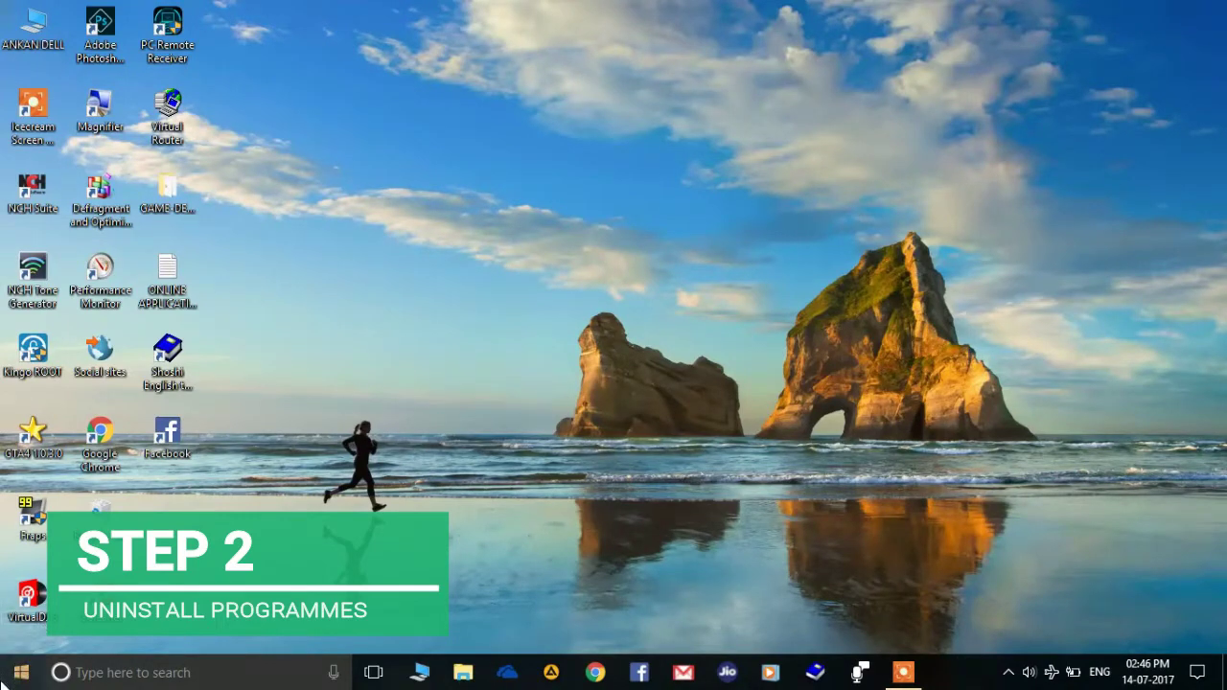
- Open the Control Panel's list of installed programs for uninstalling
{"action": "right_click", "coordinate": [10, 682]}
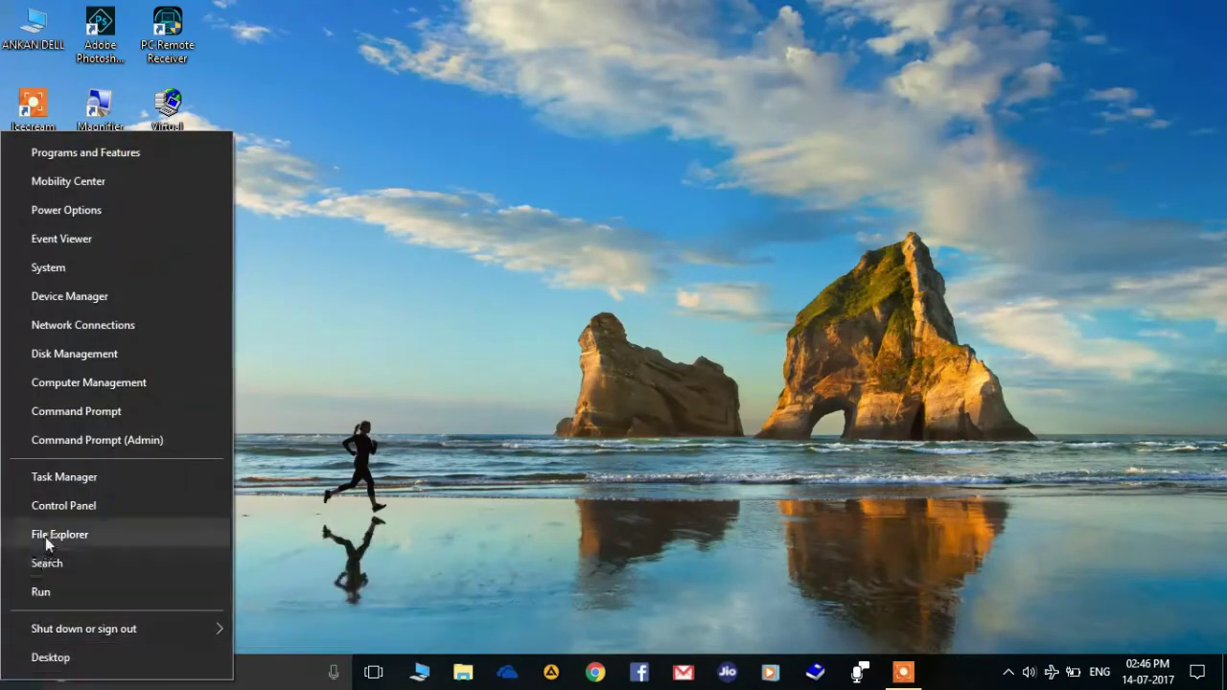
{"action": "left_click", "coordinate": [46, 513]}
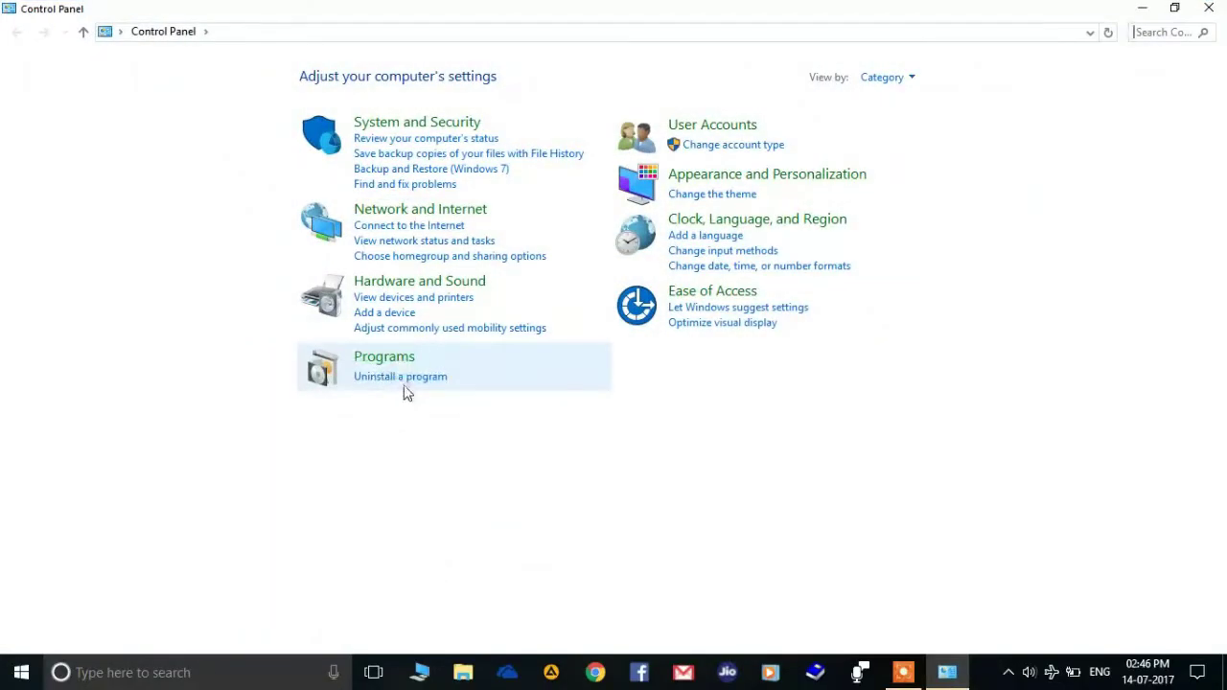
{"action": "left_click", "coordinate": [399, 379]}
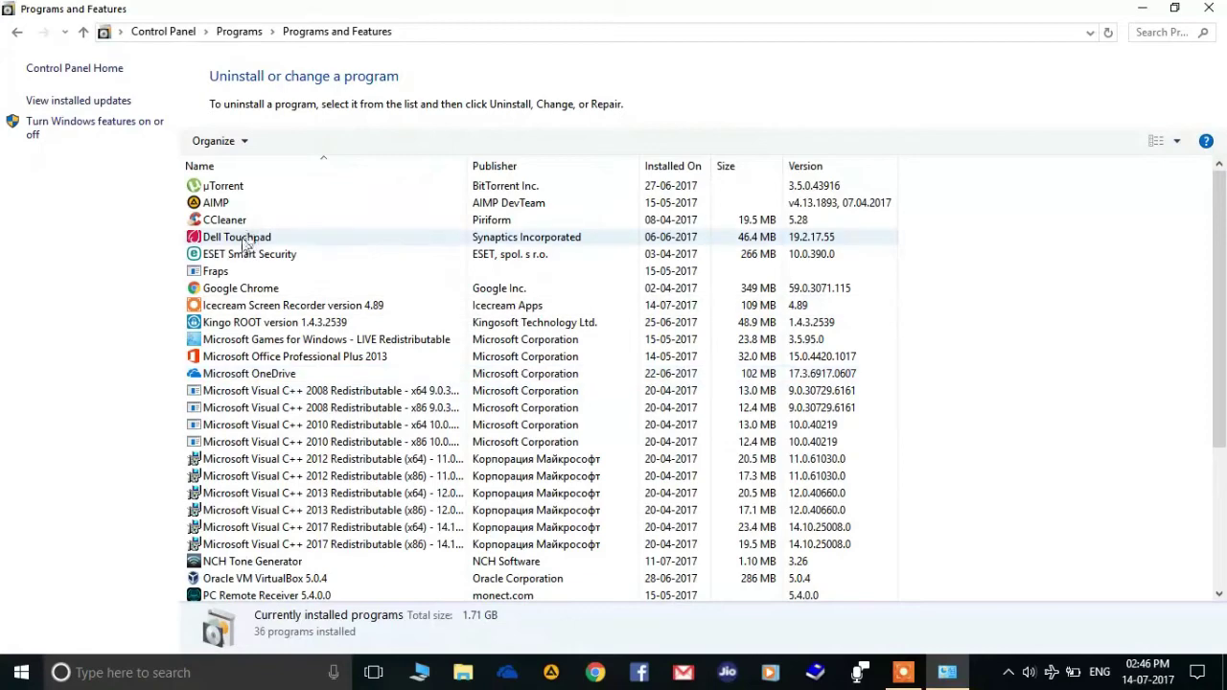
- Examine the whole list of installed programs for ones that are not needed
{"action": "scroll", "coordinate": [244, 242], "scroll_direction": "down", "scroll_amount": 4}
{"action": "scroll", "coordinate": [275, 219], "scroll_direction": "up", "scroll_amount": 2}
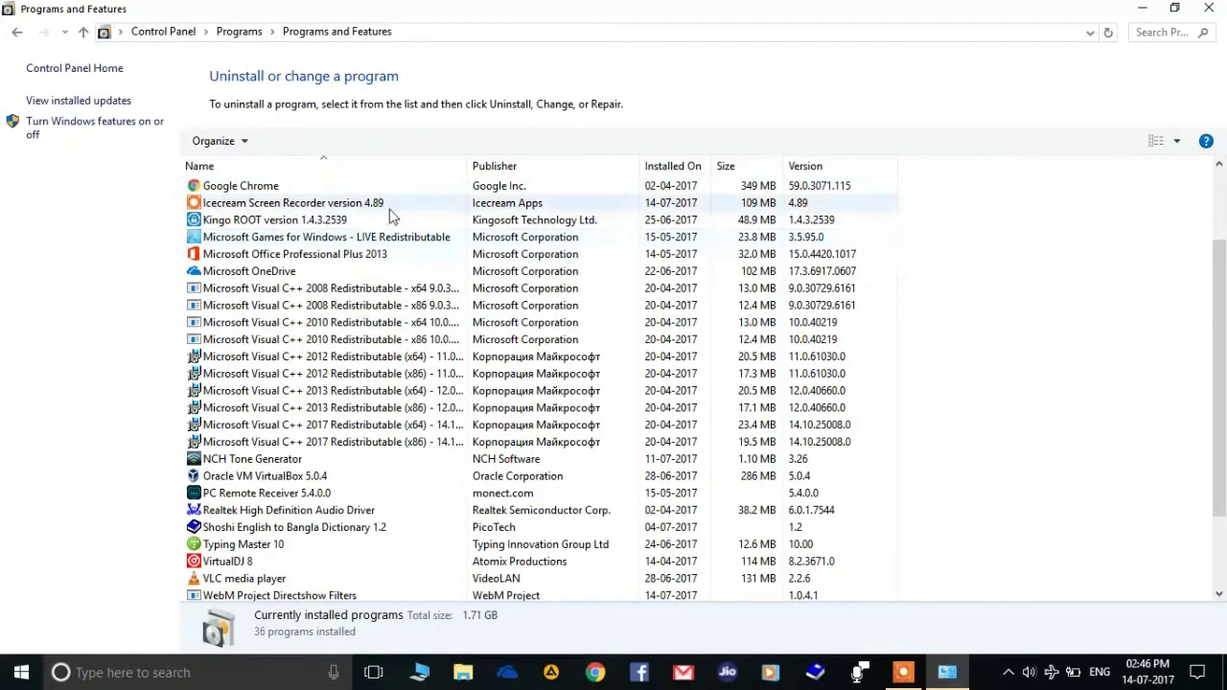
{"action": "scroll", "coordinate": [307, 403], "scroll_direction": "down", "scroll_amount": 2}
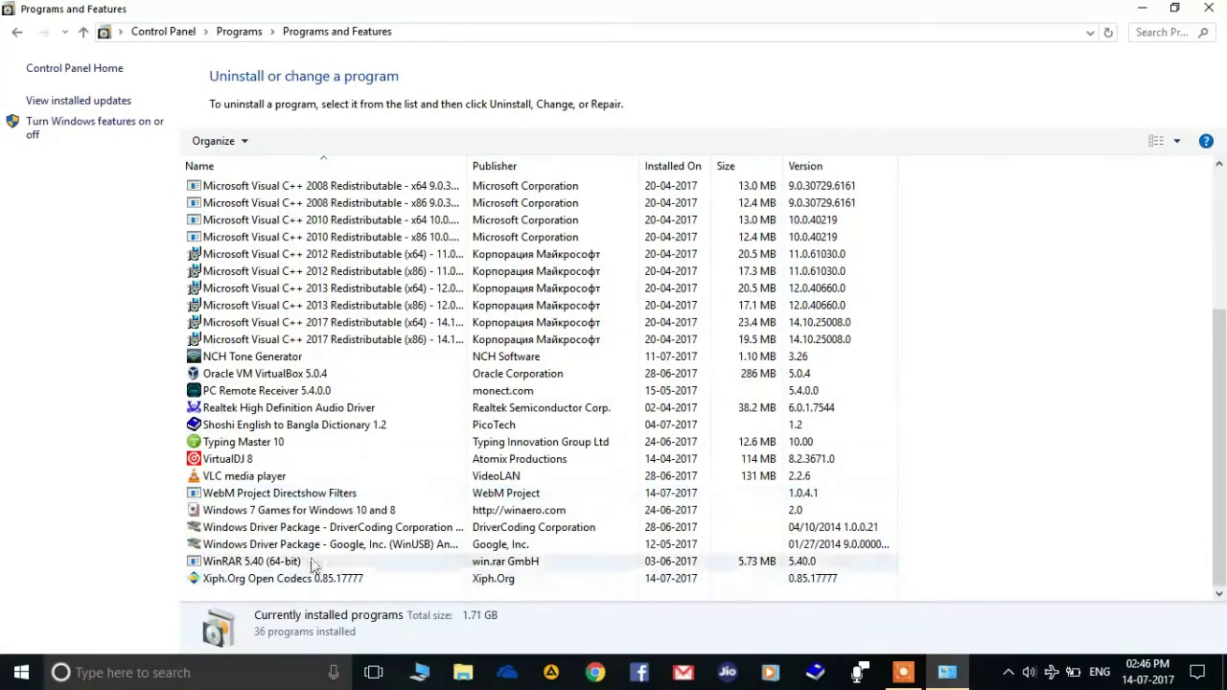
{"action": "scroll", "coordinate": [255, 484], "scroll_direction": "up", "scroll_amount": 1}
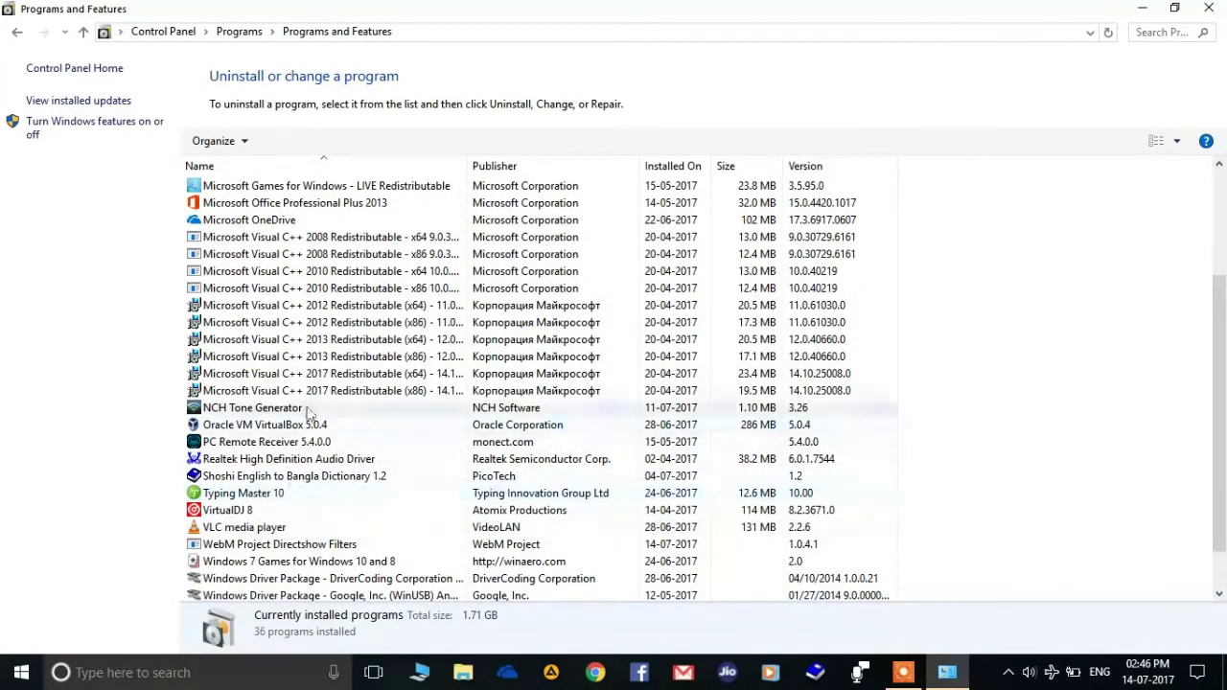
{"action": "scroll", "coordinate": [311, 275], "scroll_direction": "up", "scroll_amount": 3}
{"action": "scroll", "coordinate": [395, 537], "scroll_direction": "down", "scroll_amount": 2}
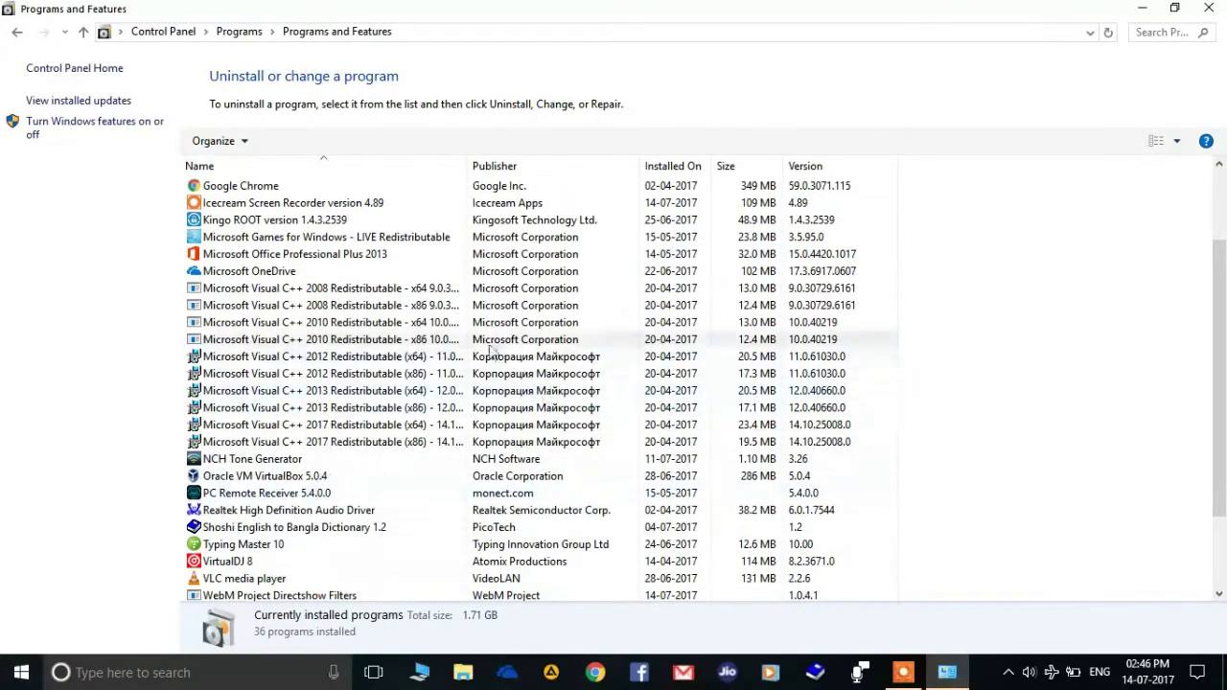
{"action": "scroll", "coordinate": [295, 328], "scroll_direction": "up", "scroll_amount": 2}
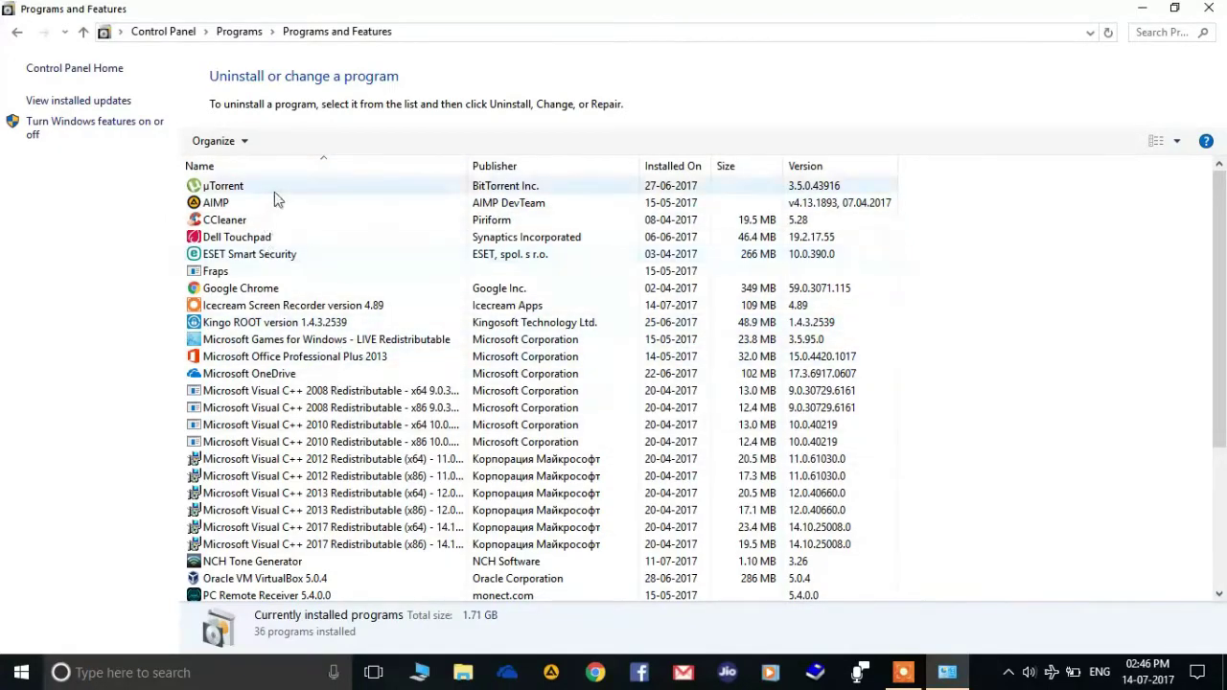
{"action": "scroll", "coordinate": [489, 411], "scroll_direction": "down", "scroll_amount": 1}
{"action": "scroll", "coordinate": [489, 411], "scroll_direction": "down", "scroll_amount": 2}
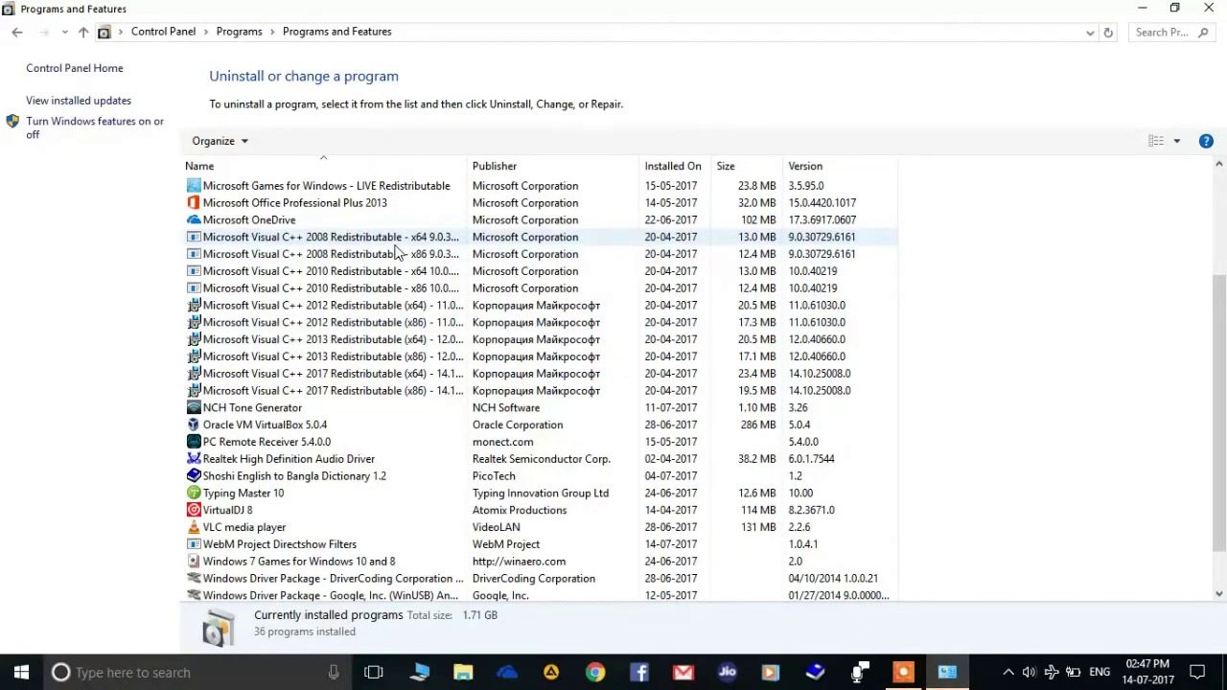
- Inspect several Microsoft Visual C++ Redistributable entries and close the list of installed programs
{"action": "left_click", "coordinate": [326, 240]}
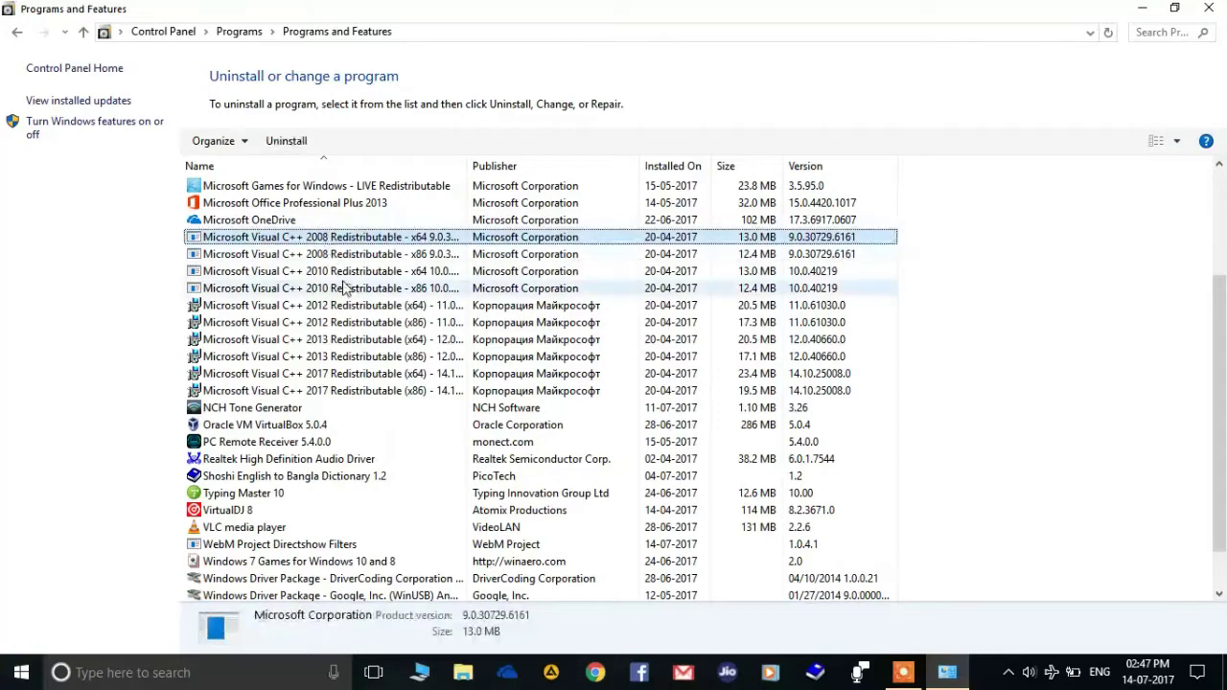
{"action": "left_click", "coordinate": [355, 288]}
{"action": "left_click", "coordinate": [365, 322]}
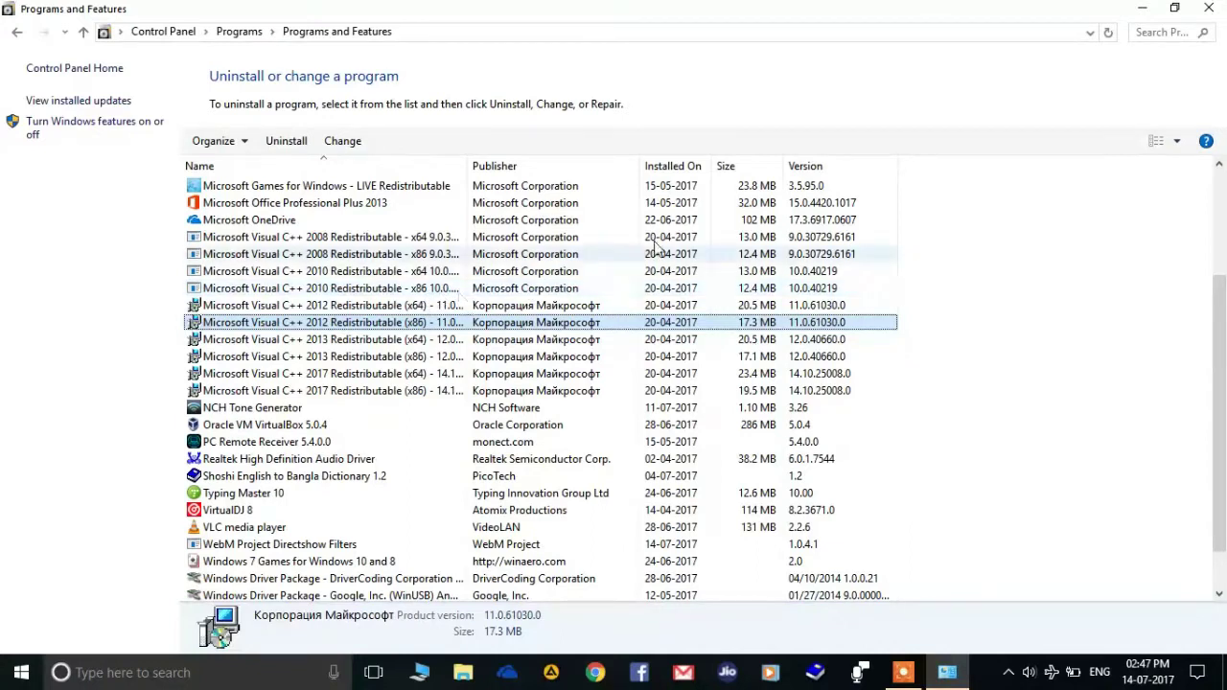
{"action": "left_click", "coordinate": [1220, 5]}
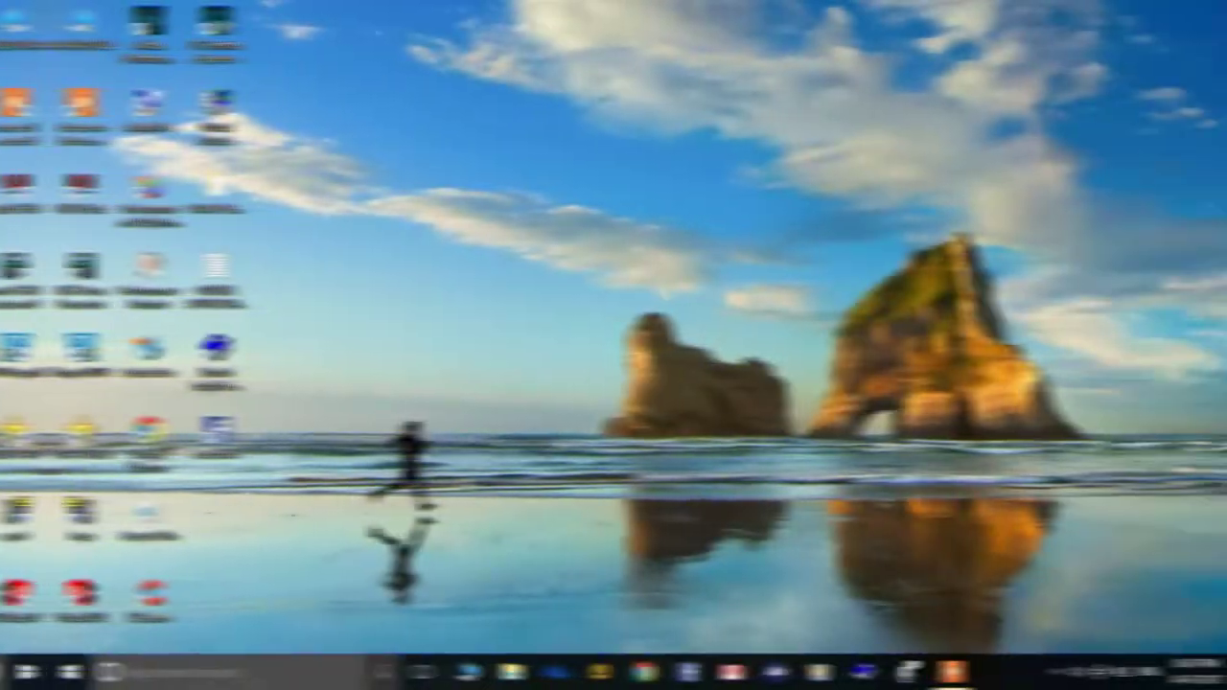
- Search Windows for "advance sys", open the advanced system settings, and open their Performance settings
{"action": "key", "text": "super"}
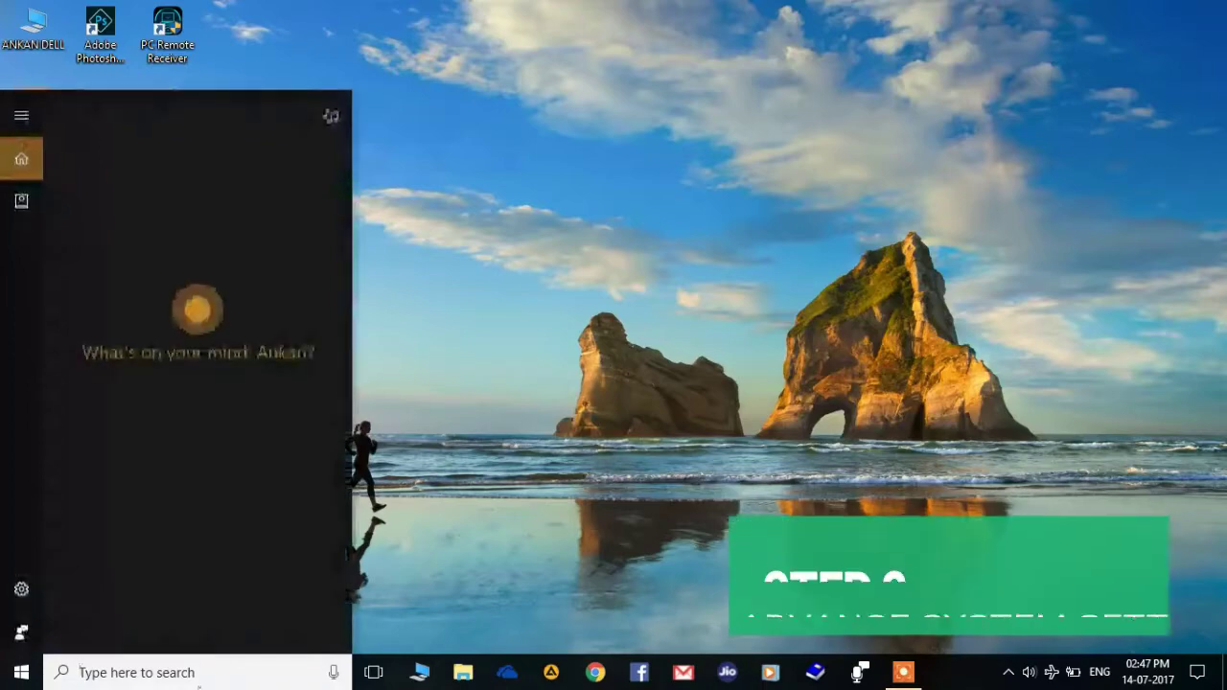
{"action": "type", "text": "adv"}
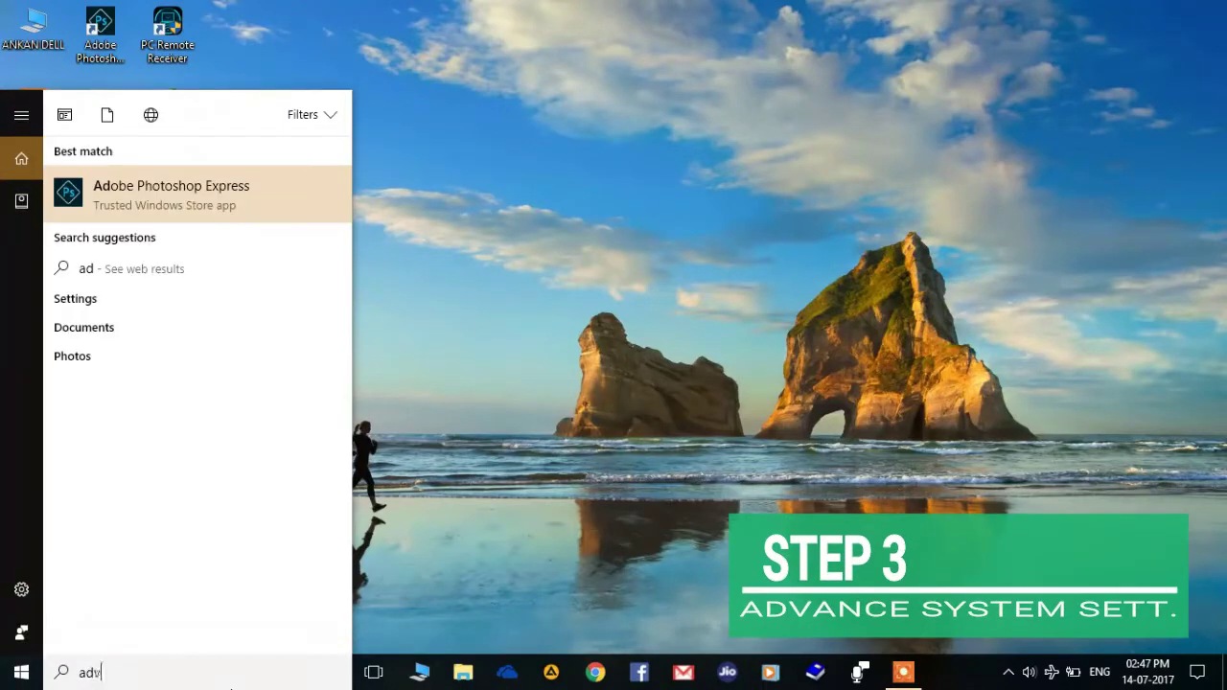
{"action": "type", "text": "ance sys"}
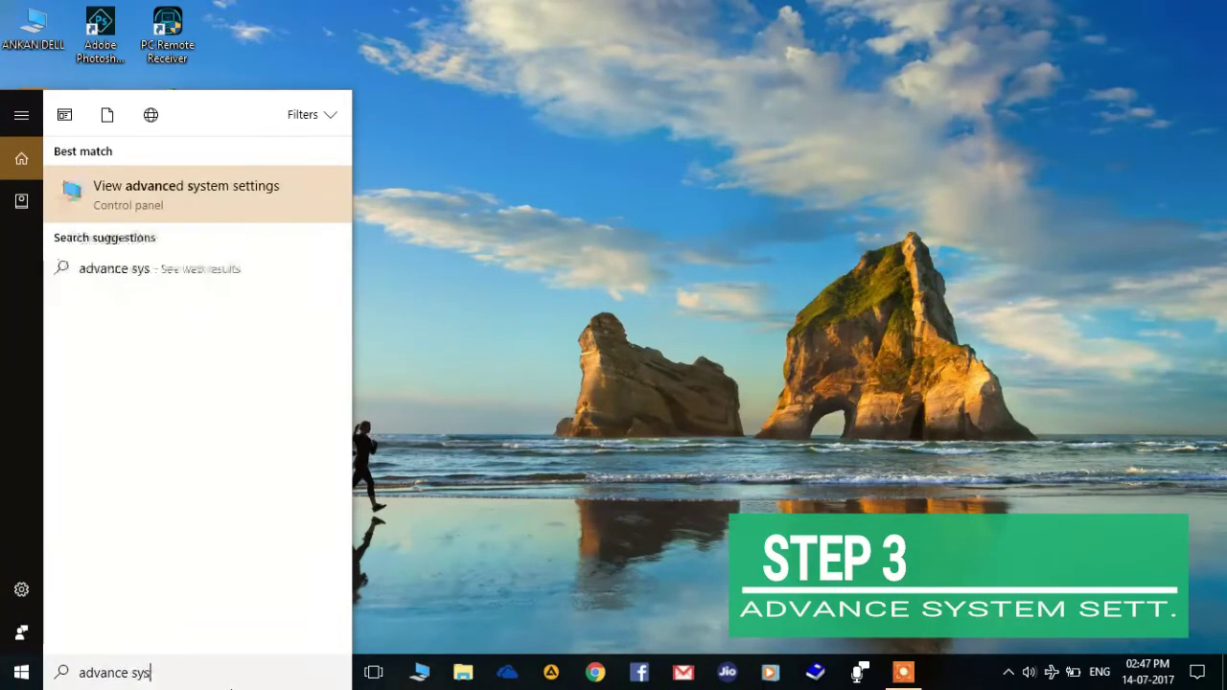
{"action": "left_click", "coordinate": [182, 211]}
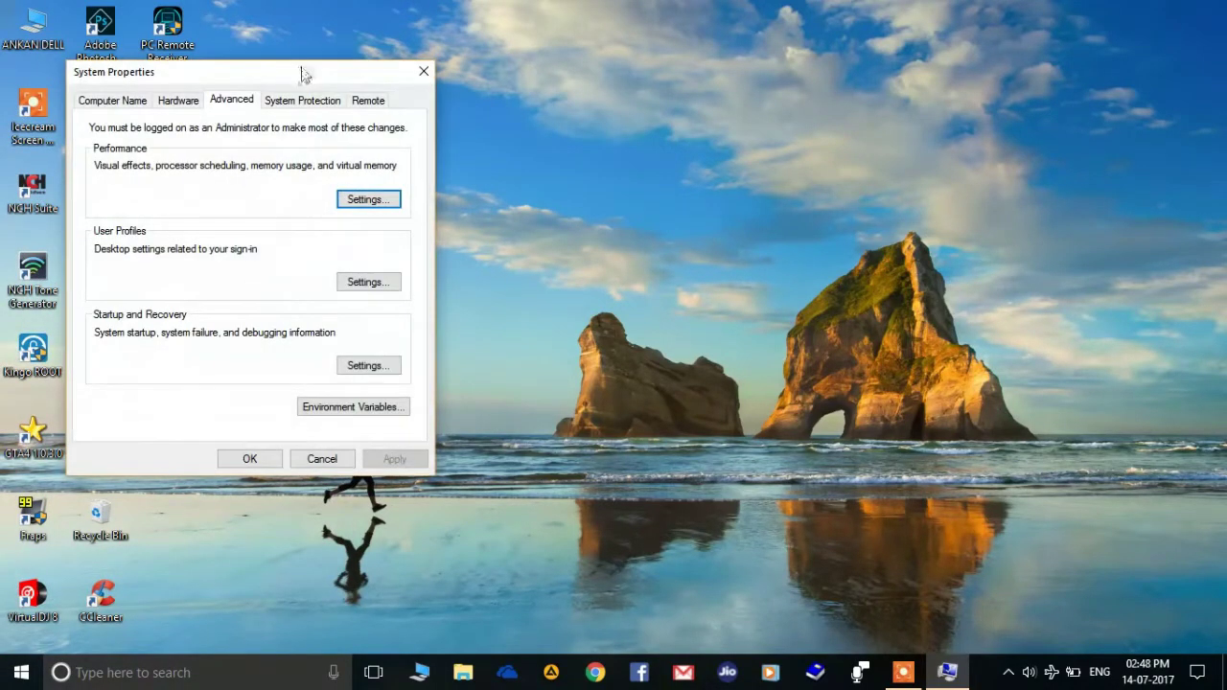
{"action": "left_click_drag", "start_coordinate": [301, 74], "coordinate": [626, 103]}
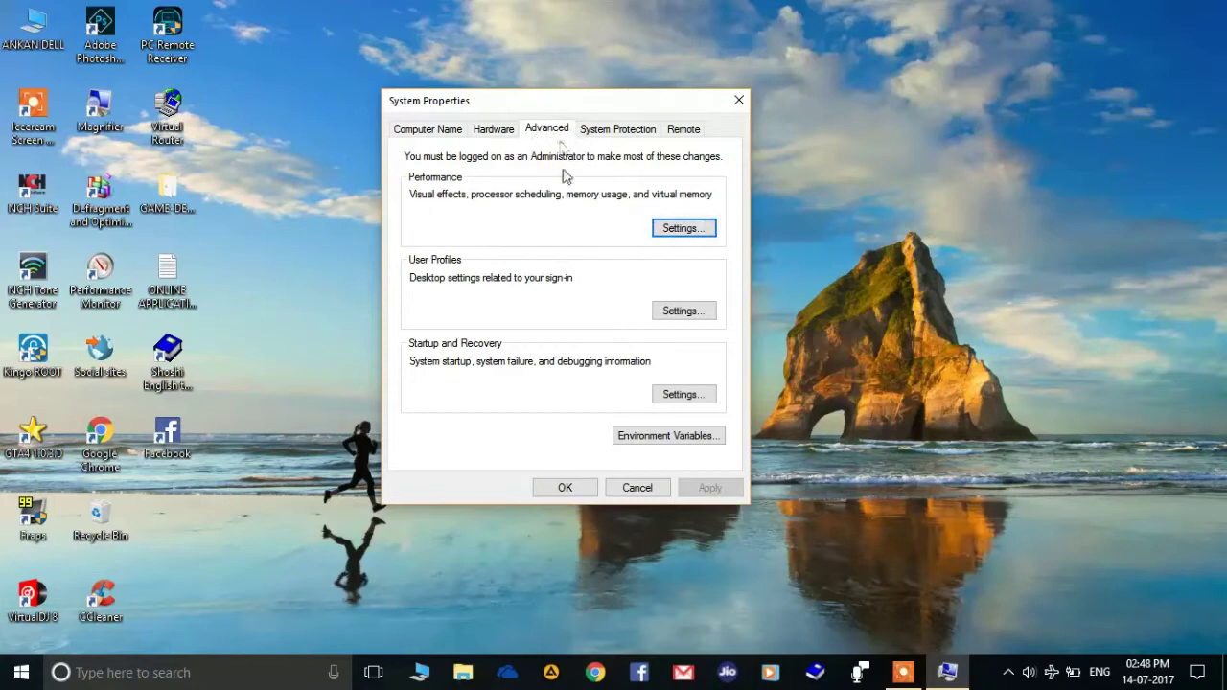
{"action": "left_click", "coordinate": [692, 233]}
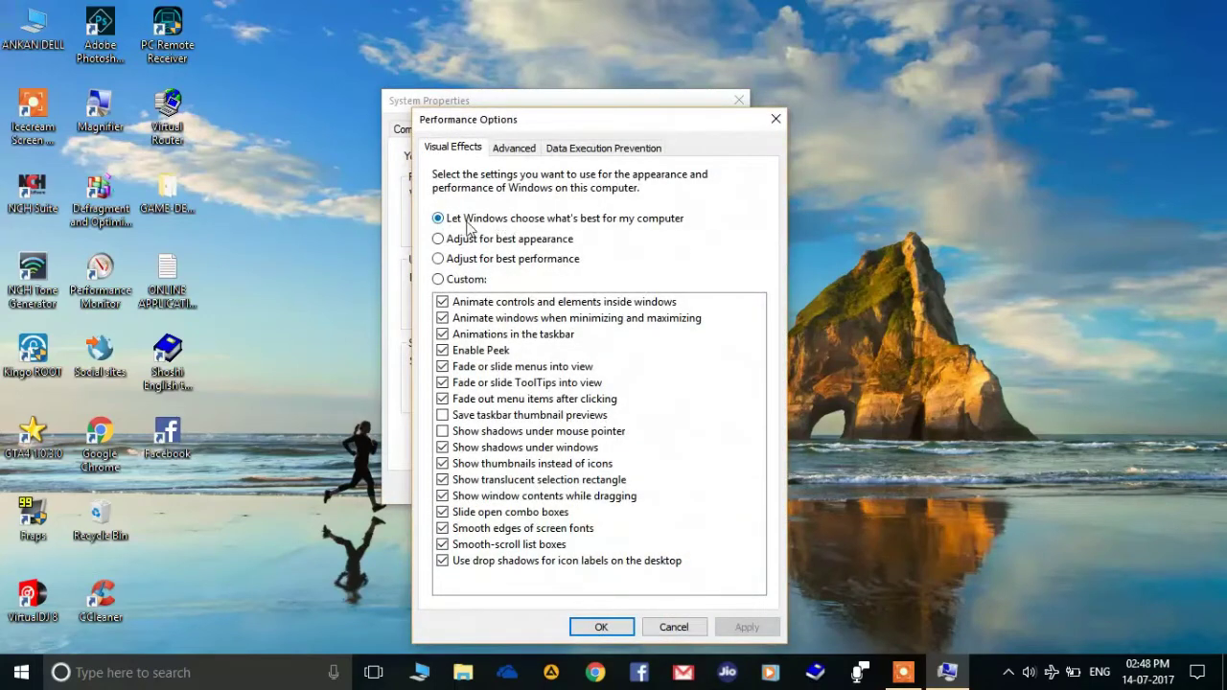
- Compare the visual effects presets for Windows' choice, best performance and best appearance
{"action": "left_click", "coordinate": [450, 261]}
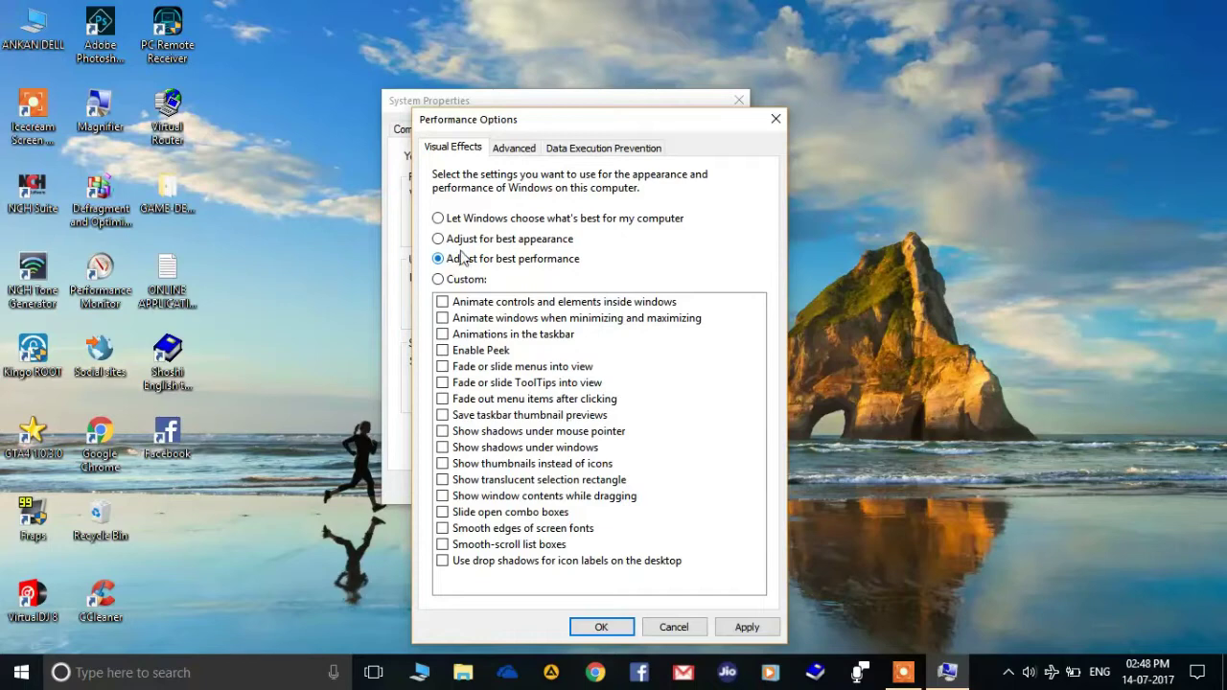
{"action": "left_click", "coordinate": [452, 226]}
{"action": "left_click", "coordinate": [446, 261]}
{"action": "left_click", "coordinate": [442, 240]}
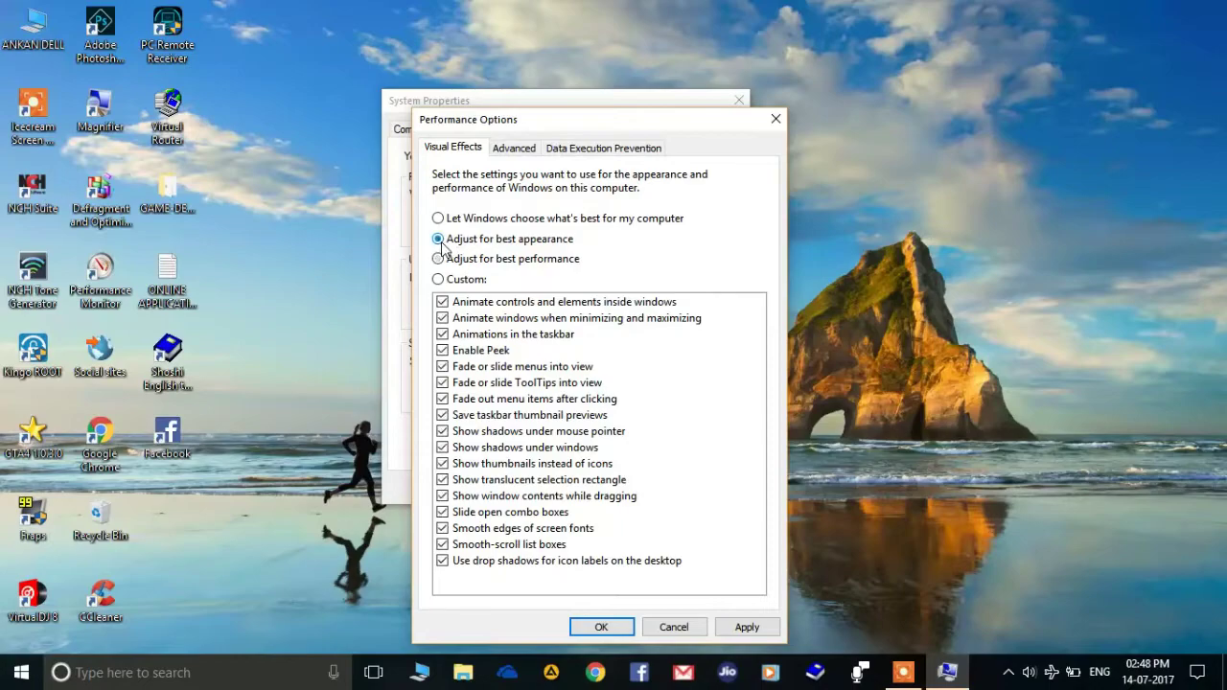
{"action": "left_click_drag", "start_coordinate": [638, 121], "coordinate": [915, 82]}
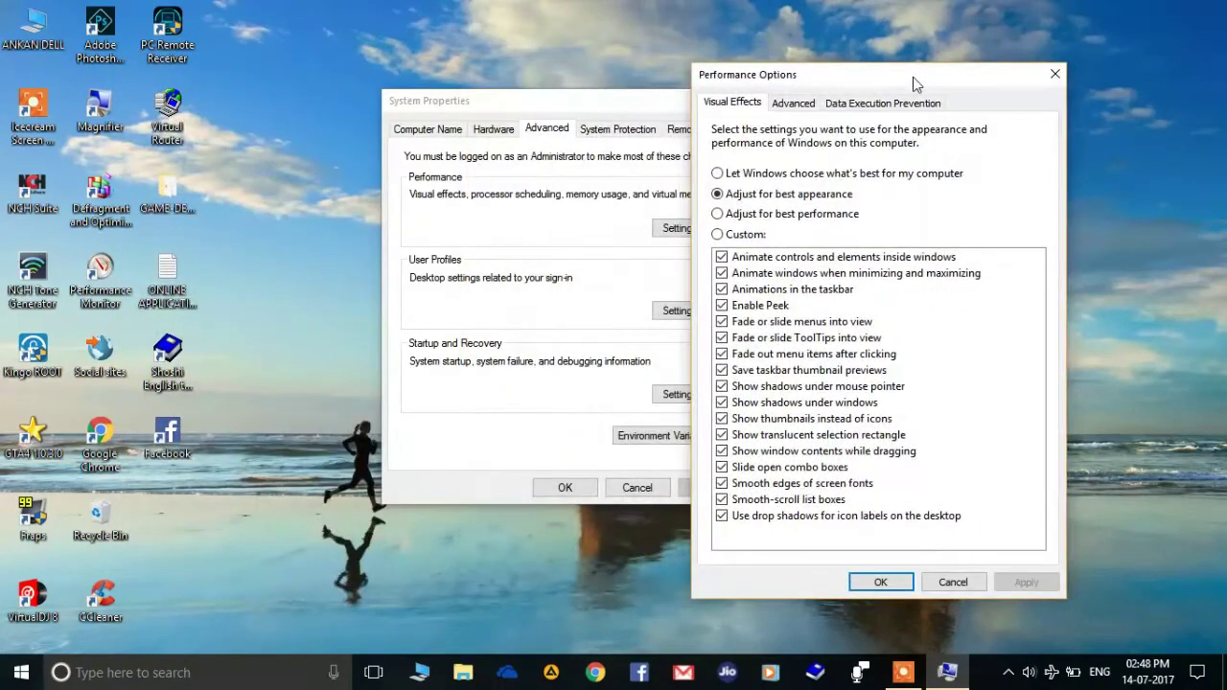
- Apply the "Adjust for best performance" preset to the visual effects
{"action": "left_click", "coordinate": [762, 215]}
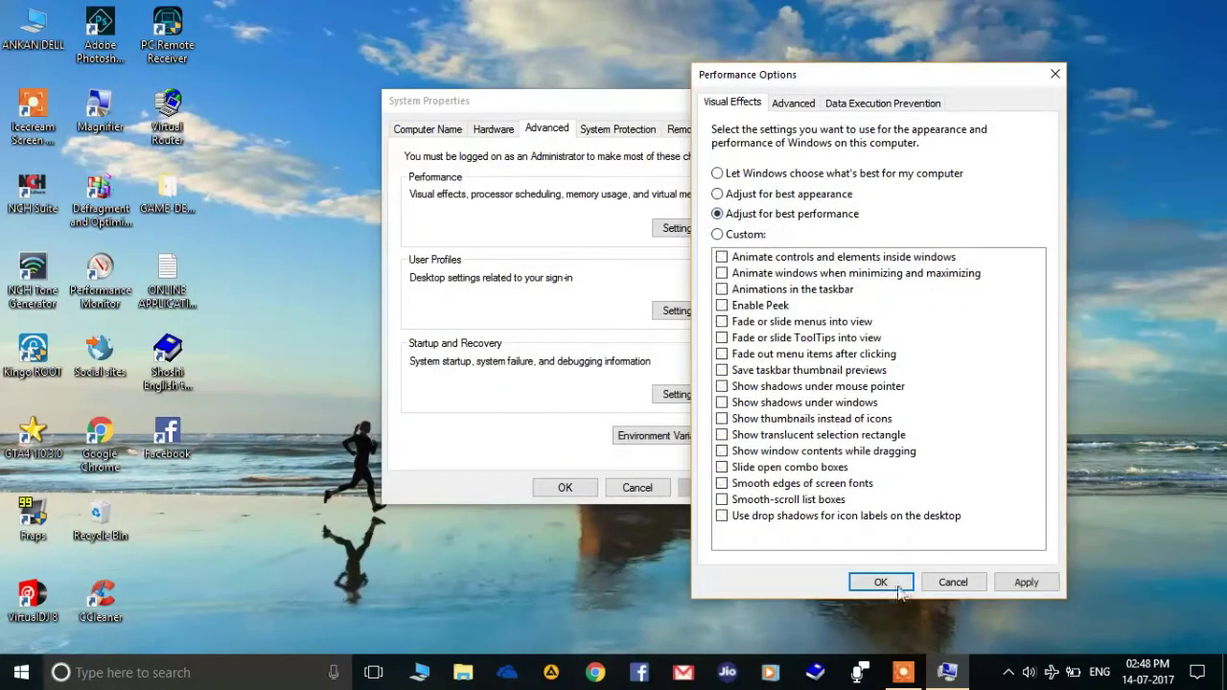
{"action": "left_click", "coordinate": [1024, 582]}
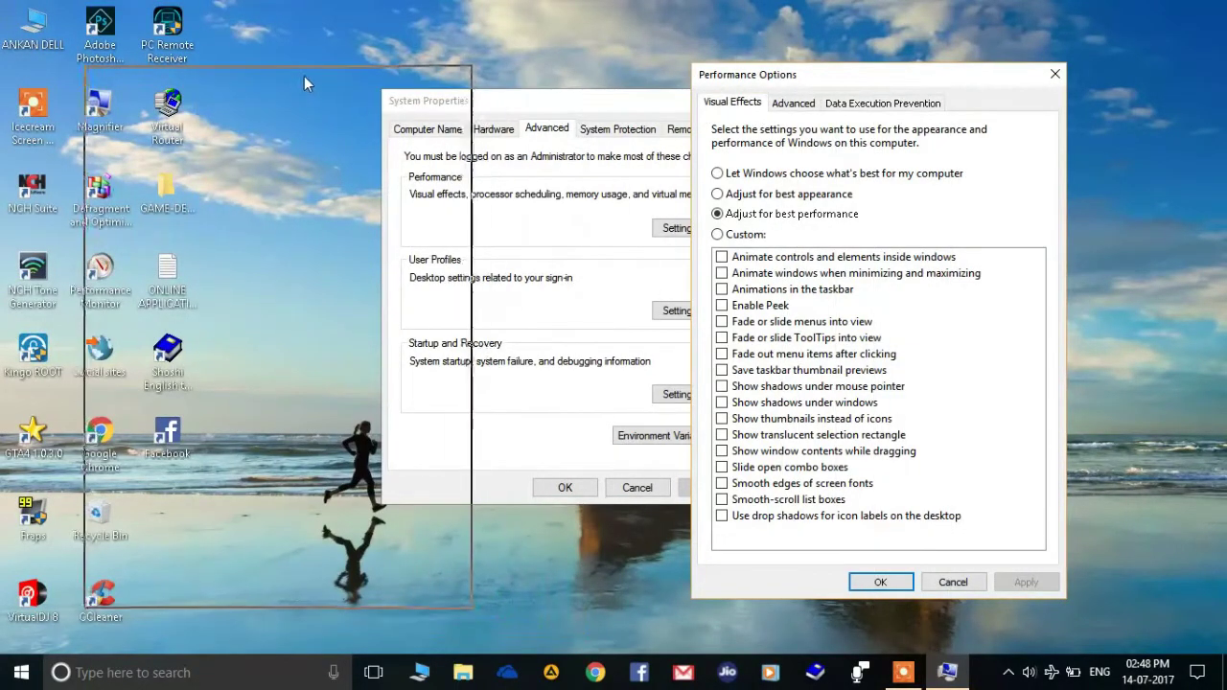
- Set the visual effects to "Let Windows choose what's best for my computer" and apply the setting
{"action": "left_click_drag", "start_coordinate": [426, 57], "coordinate": [358, 54]}
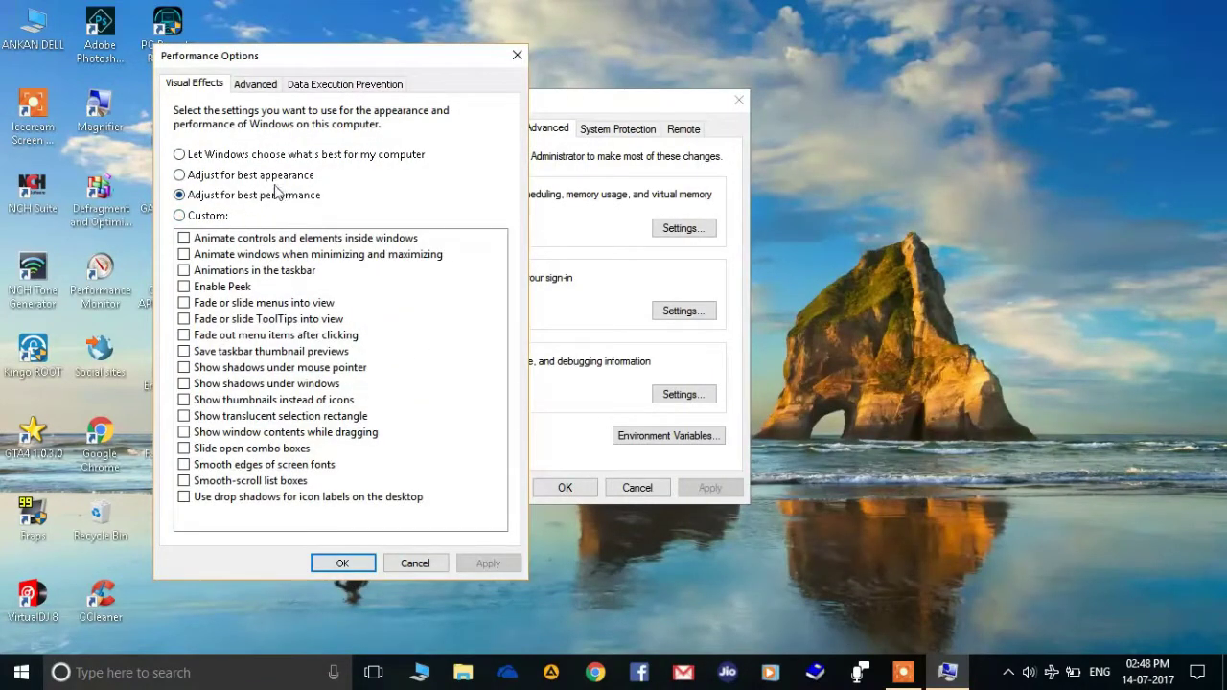
{"action": "left_click", "coordinate": [202, 157]}
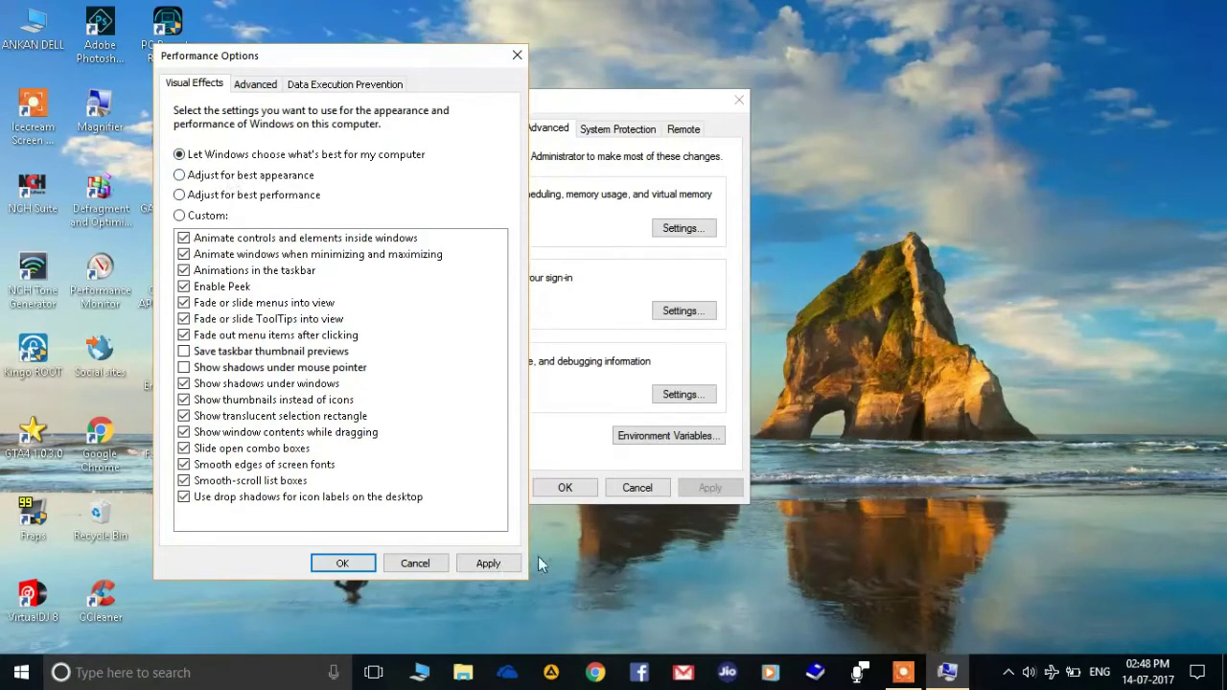
{"action": "left_click", "coordinate": [477, 567]}
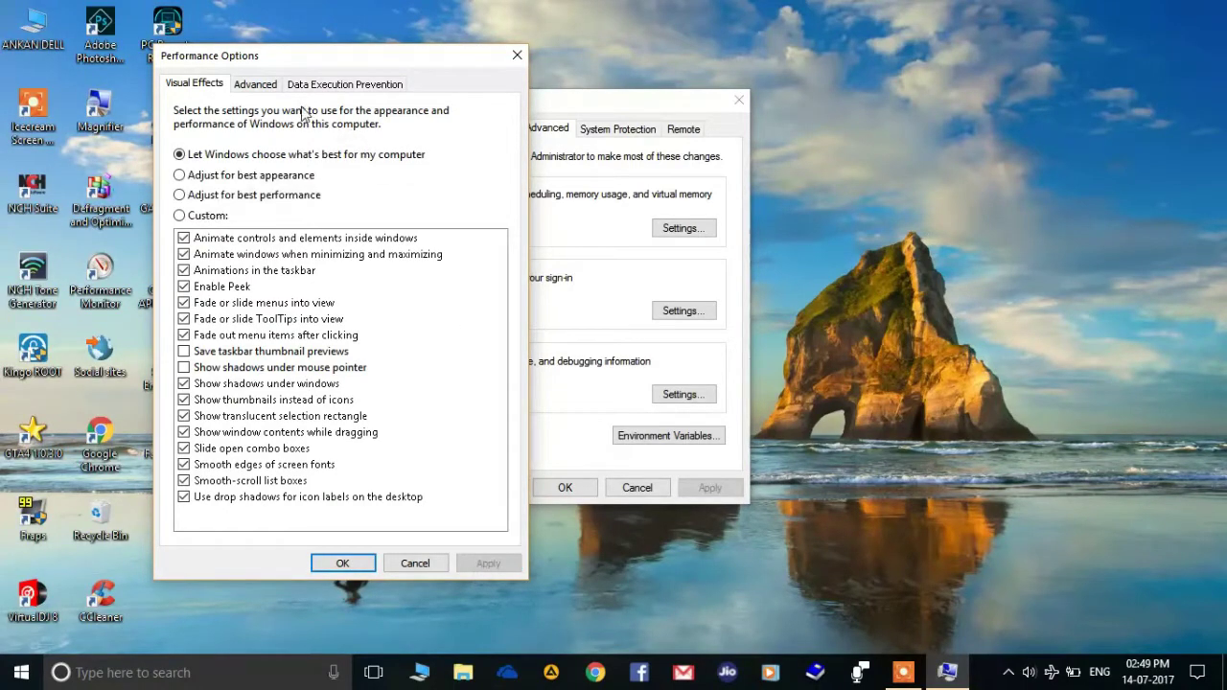
- Review the paging file sizes of drives C, D and E in the virtual memory settings, and close the performance options
{"action": "left_click", "coordinate": [254, 85]}
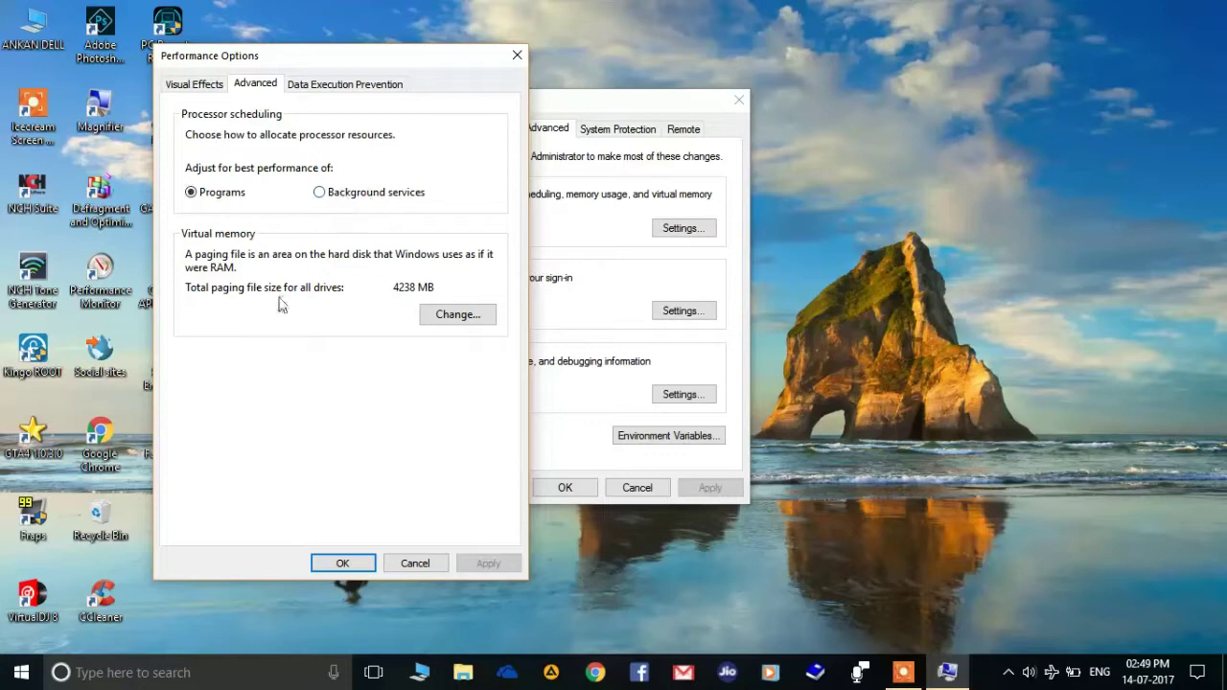
{"action": "left_click", "coordinate": [436, 320]}
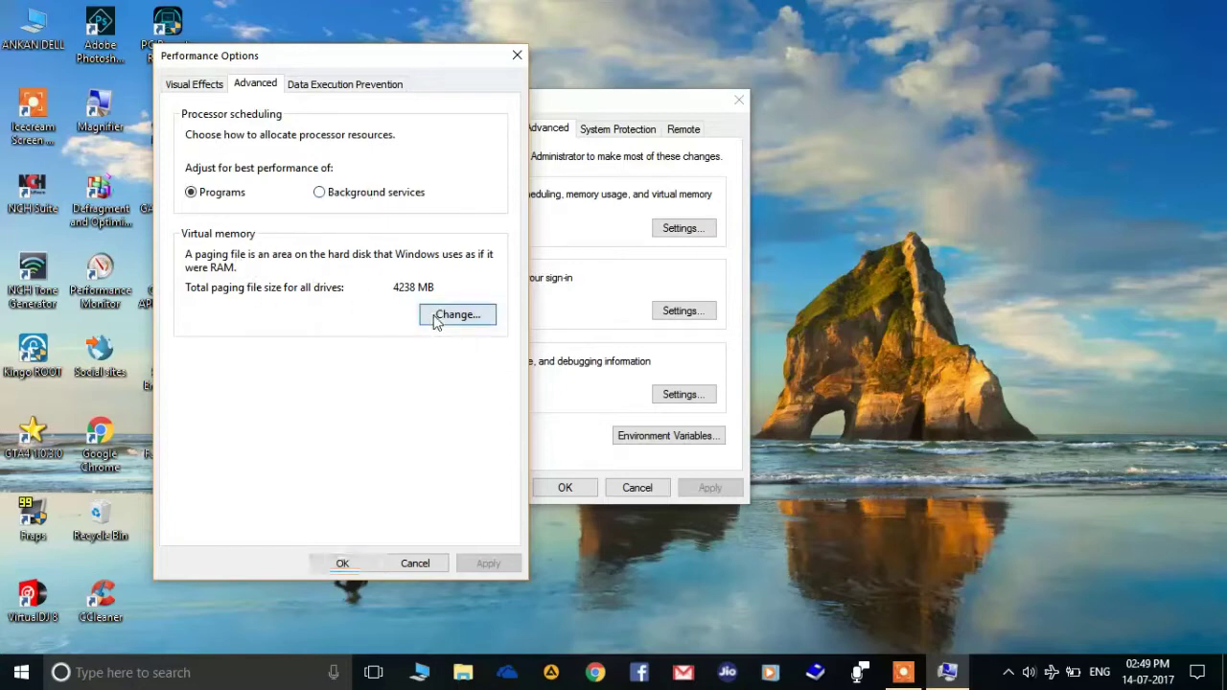
{"action": "left_click", "coordinate": [415, 199]}
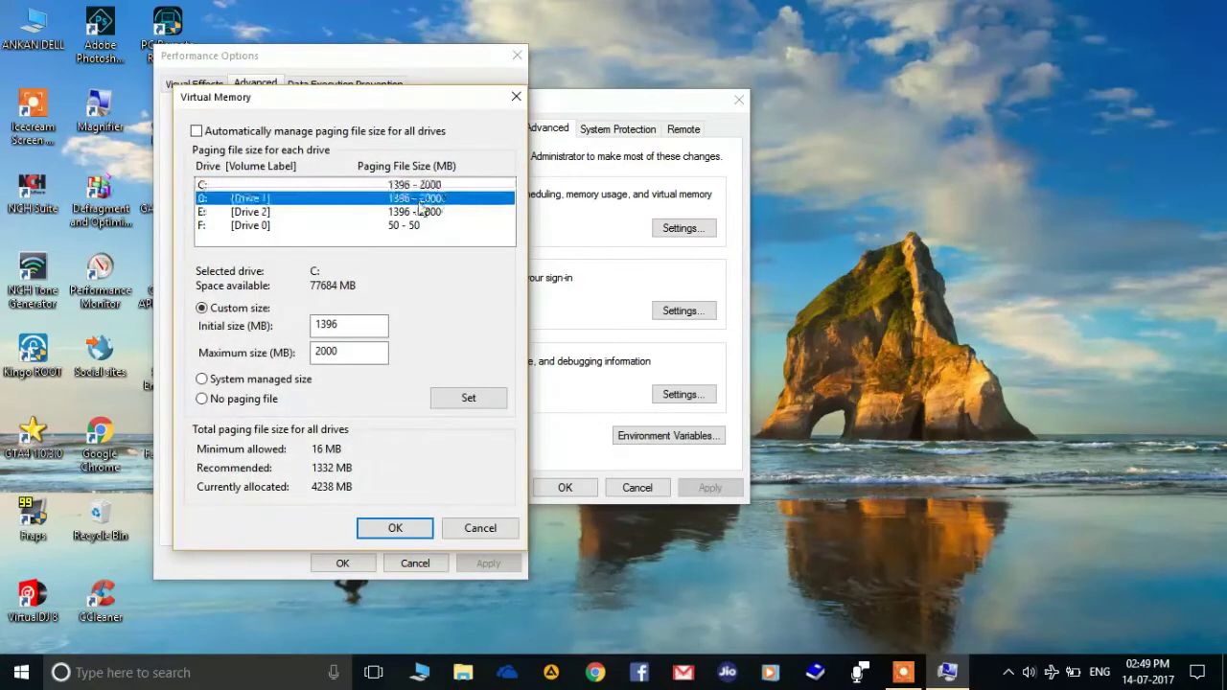
{"action": "left_click", "coordinate": [426, 215]}
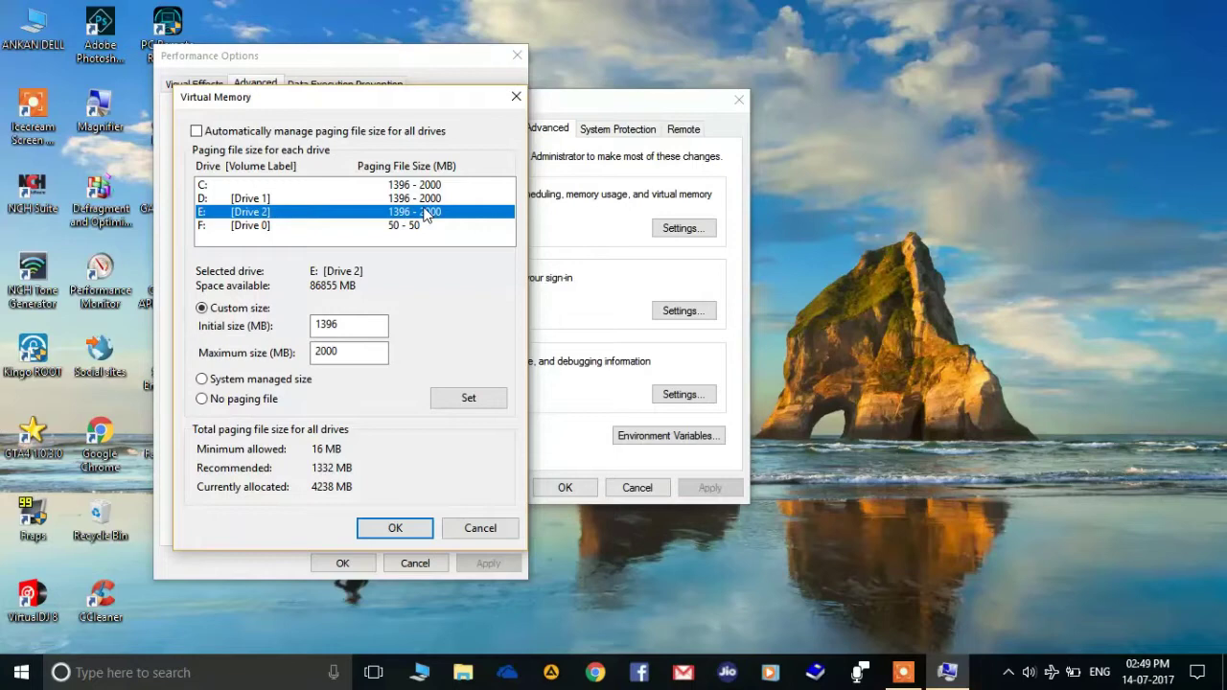
{"action": "left_click", "coordinate": [416, 186]}
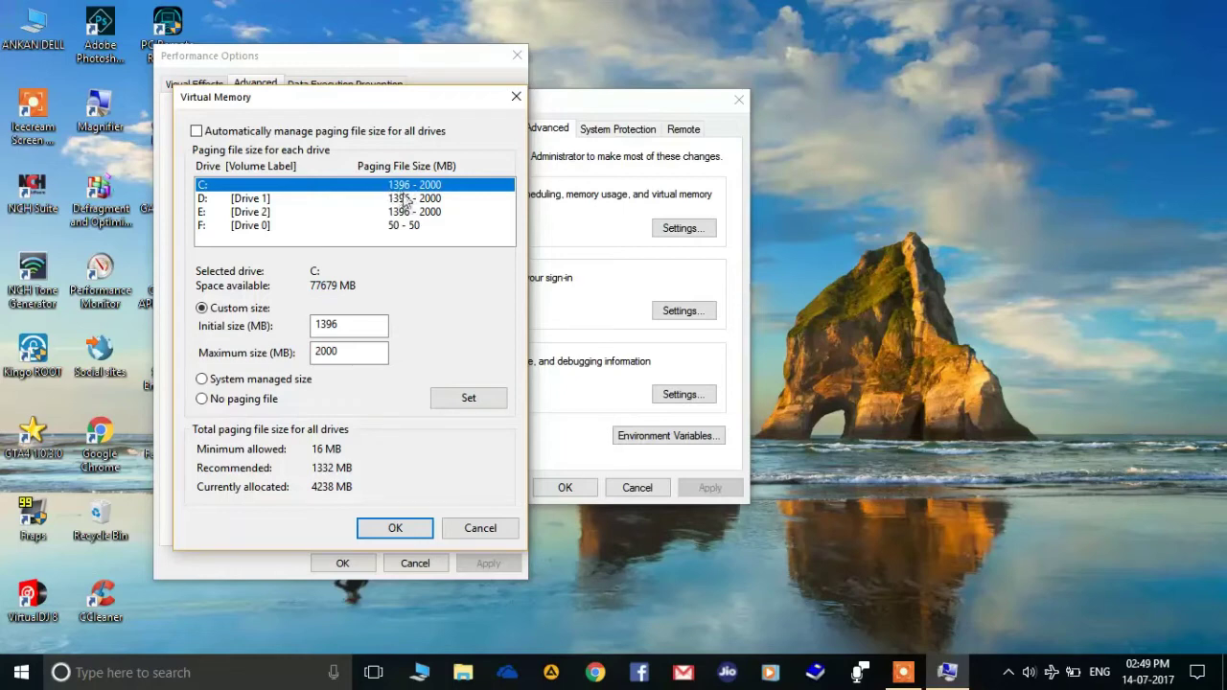
{"action": "left_click", "coordinate": [265, 213]}
{"action": "left_click", "coordinate": [346, 199]}
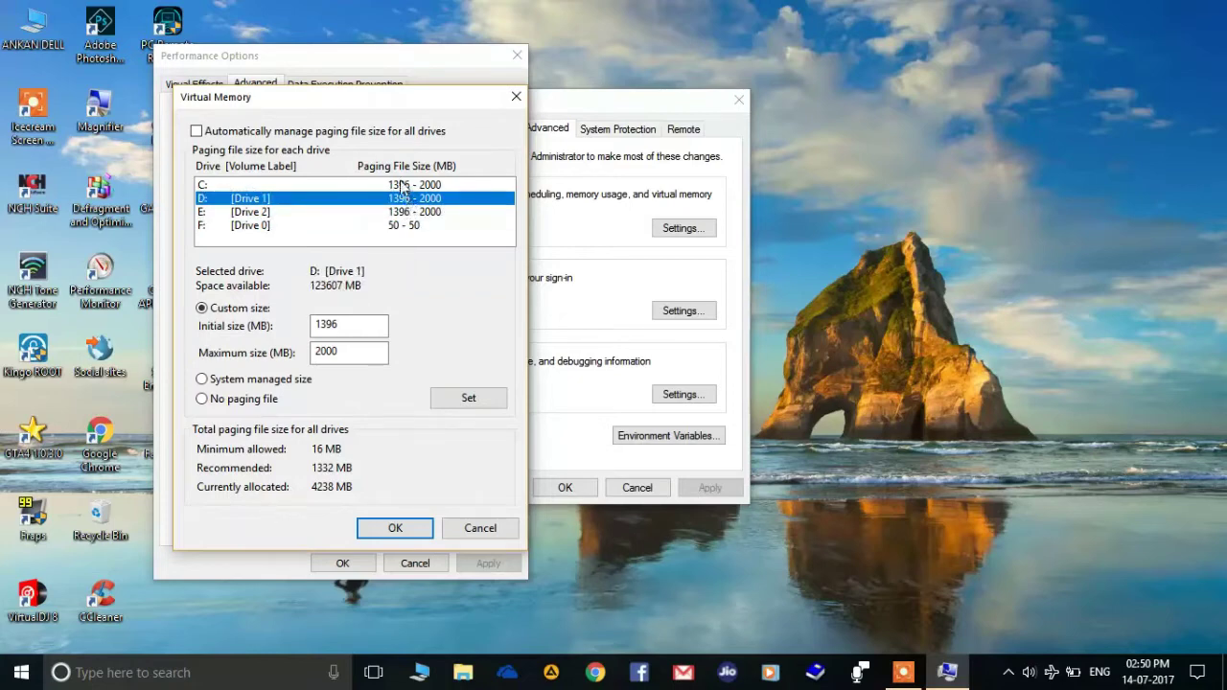
{"action": "left_click", "coordinate": [402, 187]}
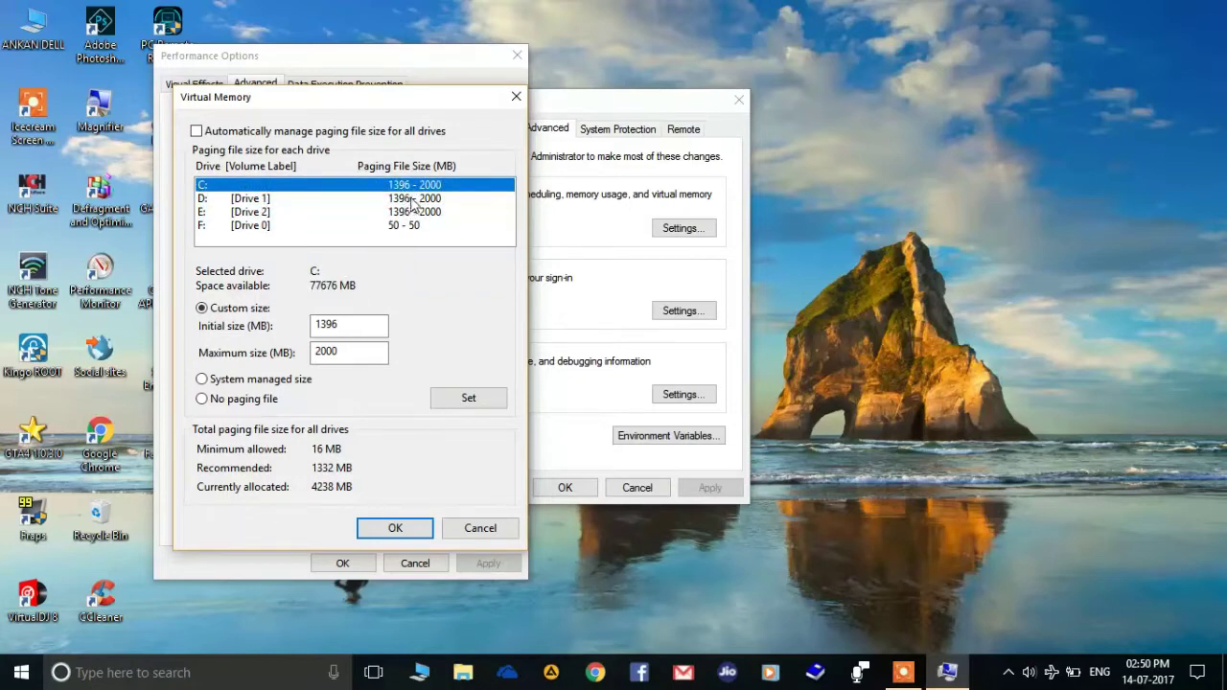
{"action": "left_click", "coordinate": [413, 199]}
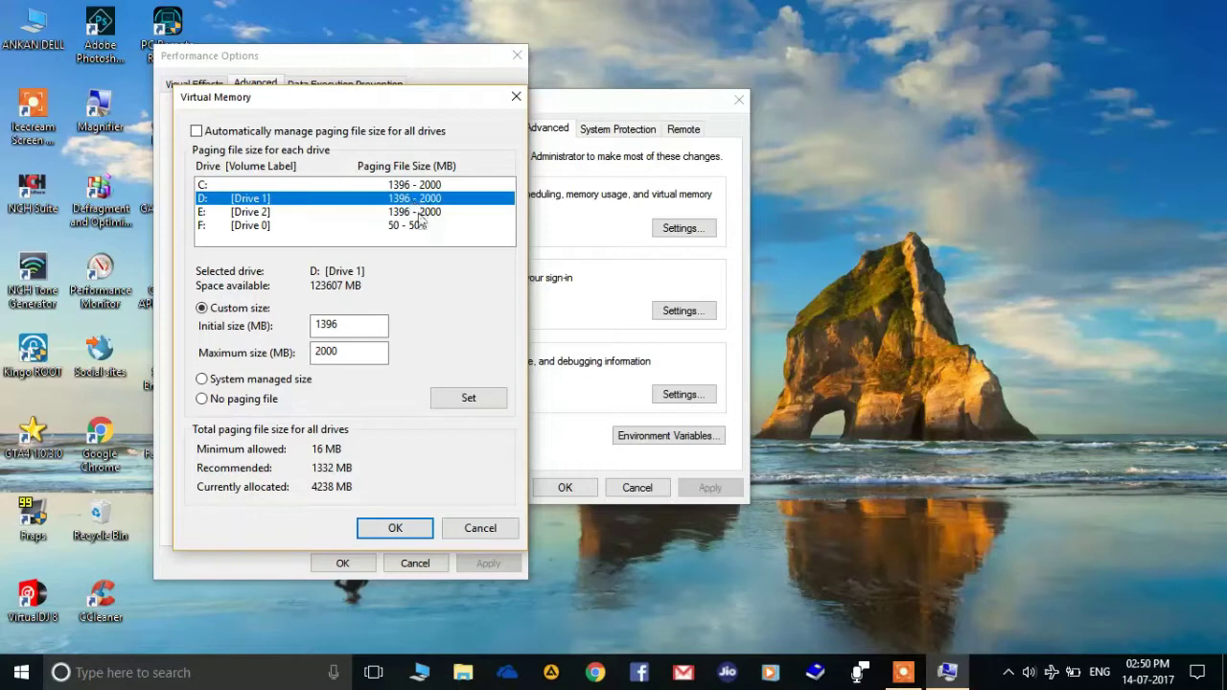
{"action": "left_click", "coordinate": [400, 528]}
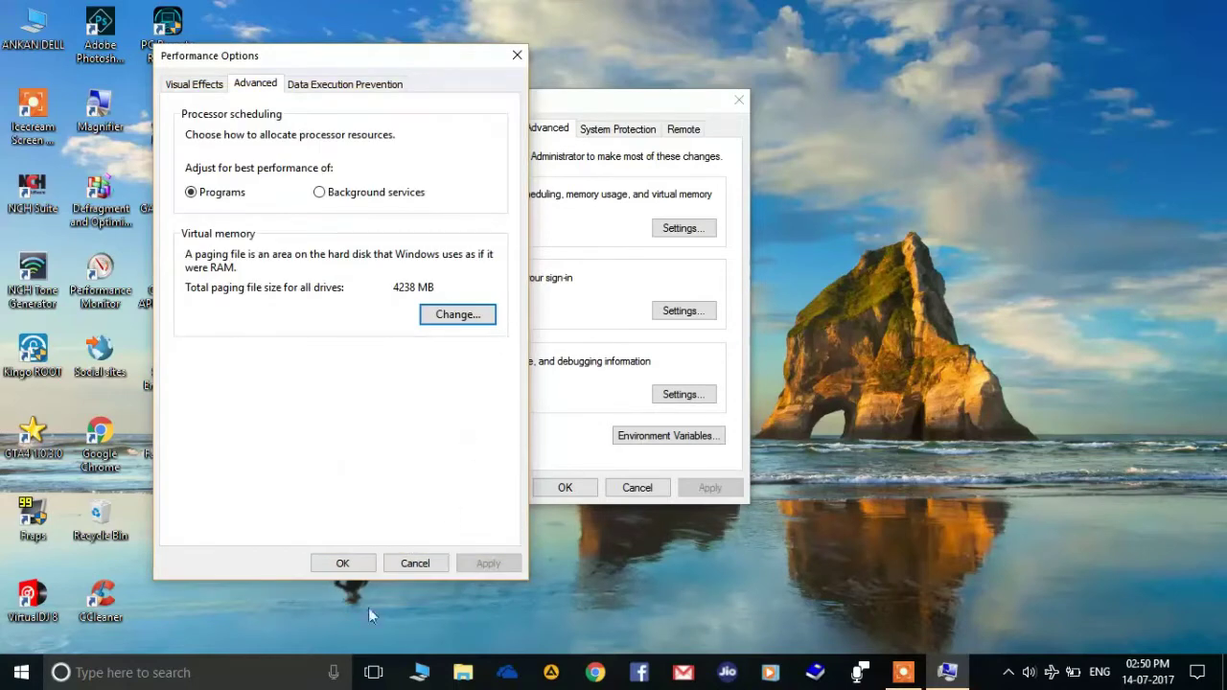
{"action": "left_click", "coordinate": [351, 563]}
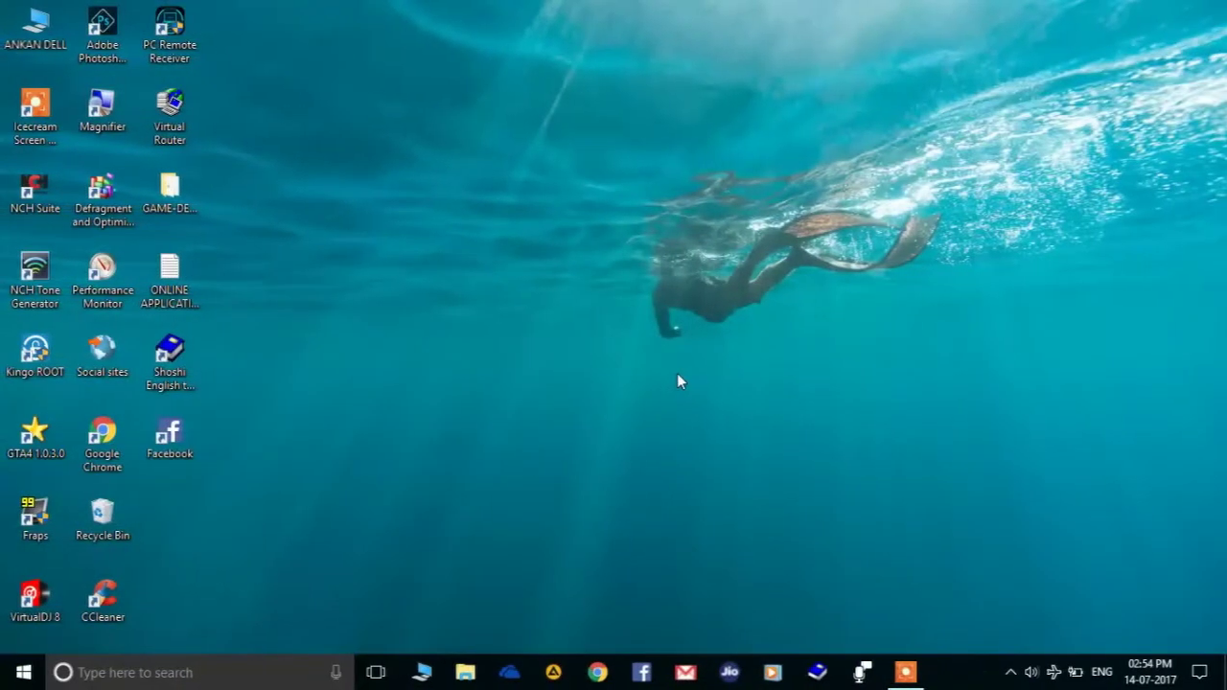
- Open Task Manager from the taskbar to view the running processes
{"action": "right_click", "coordinate": [947, 673]}
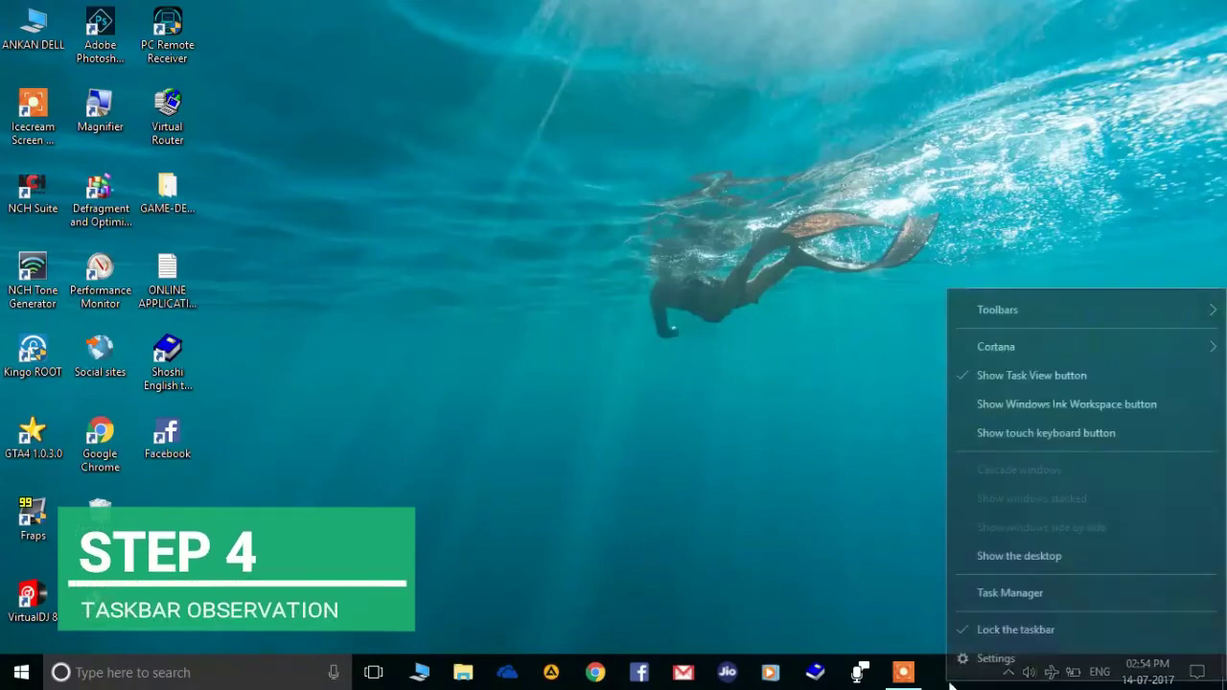
{"action": "left_click", "coordinate": [1042, 600]}
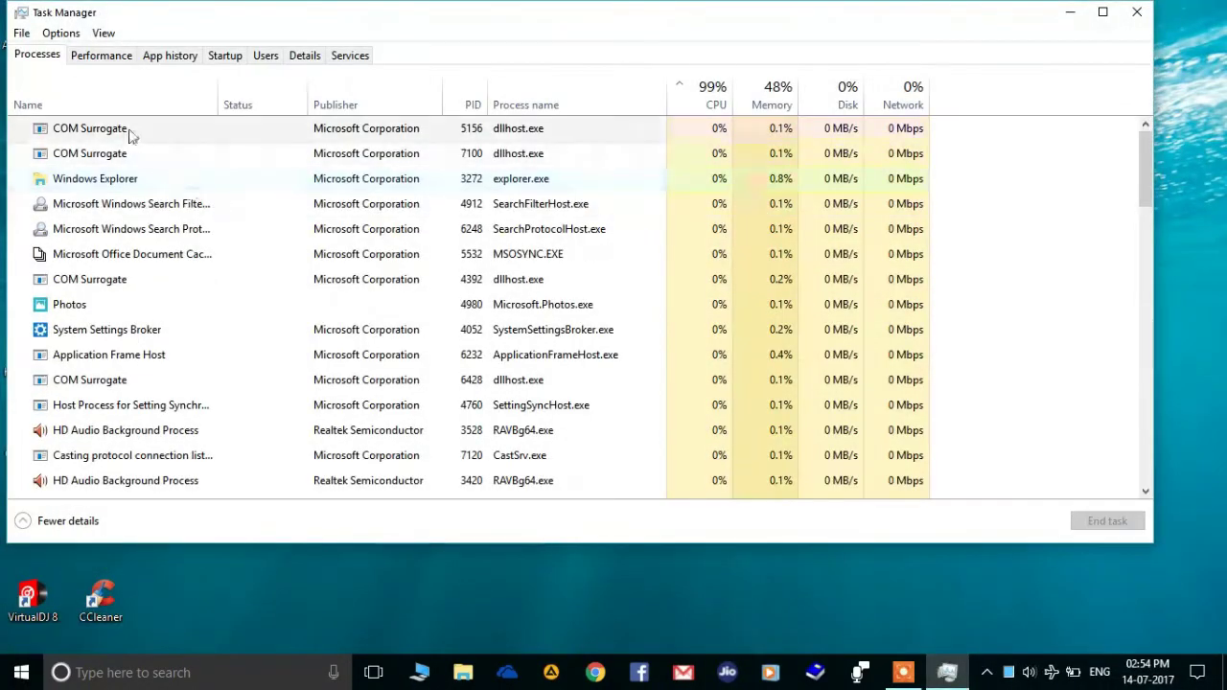
- Sort the running processes by highest CPU usage, examine which ones use the most resources, and close Task Manager
{"action": "left_click", "coordinate": [707, 96]}
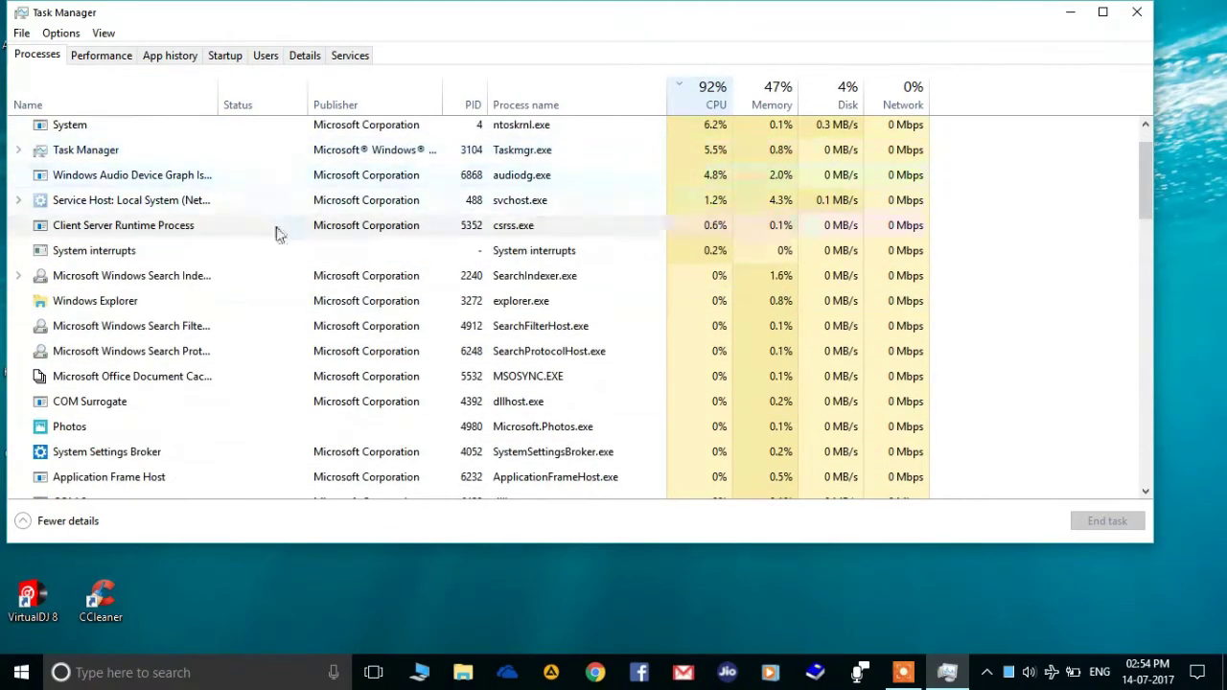
{"action": "scroll", "coordinate": [726, 225], "scroll_direction": "down", "scroll_amount": 1}
{"action": "scroll", "coordinate": [758, 160], "scroll_direction": "up", "scroll_amount": 1}
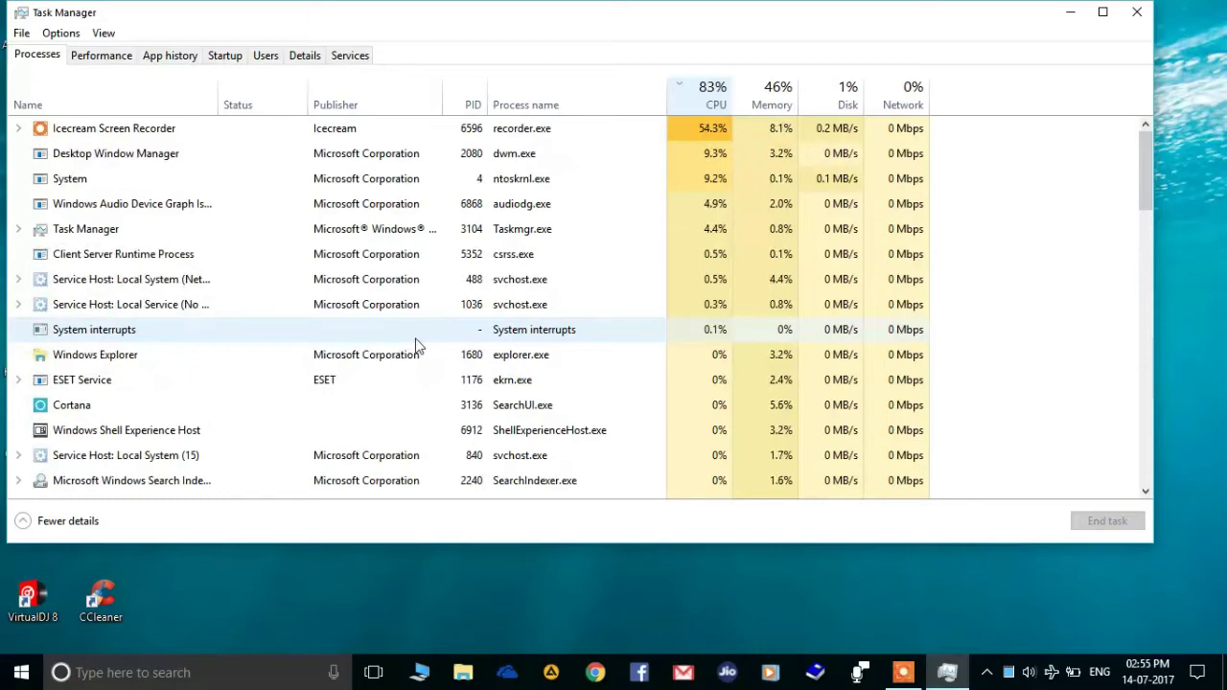
{"action": "left_click", "coordinate": [417, 338]}
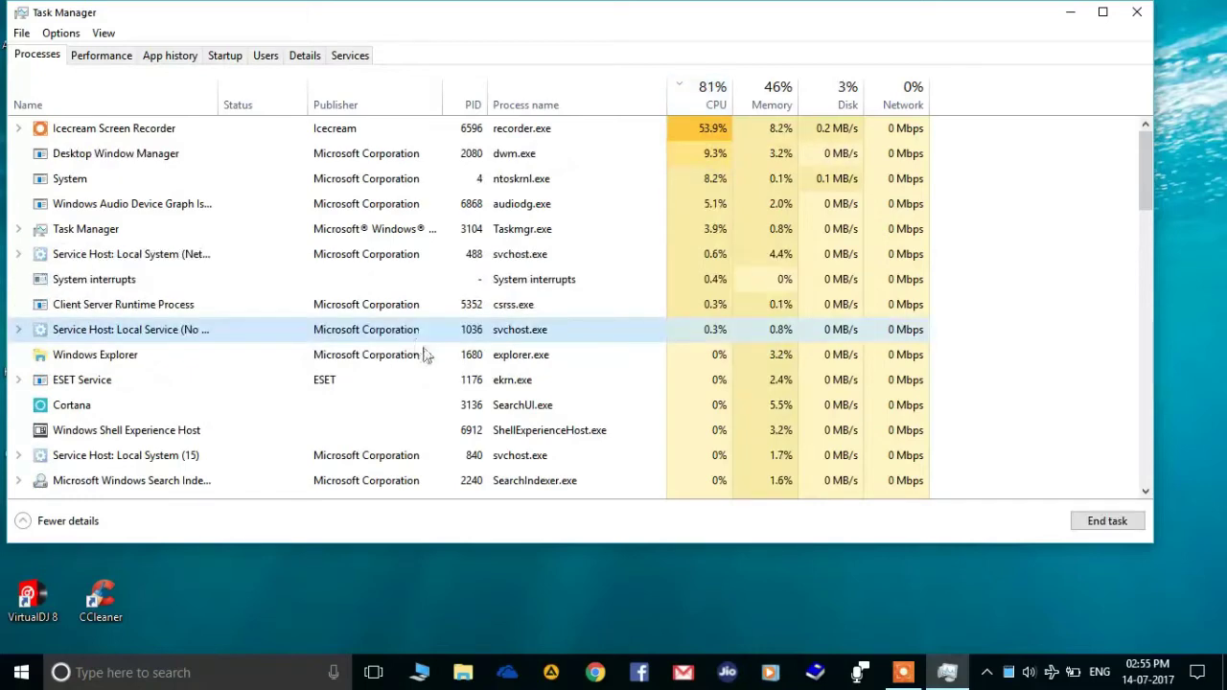
{"action": "left_click", "coordinate": [449, 407]}
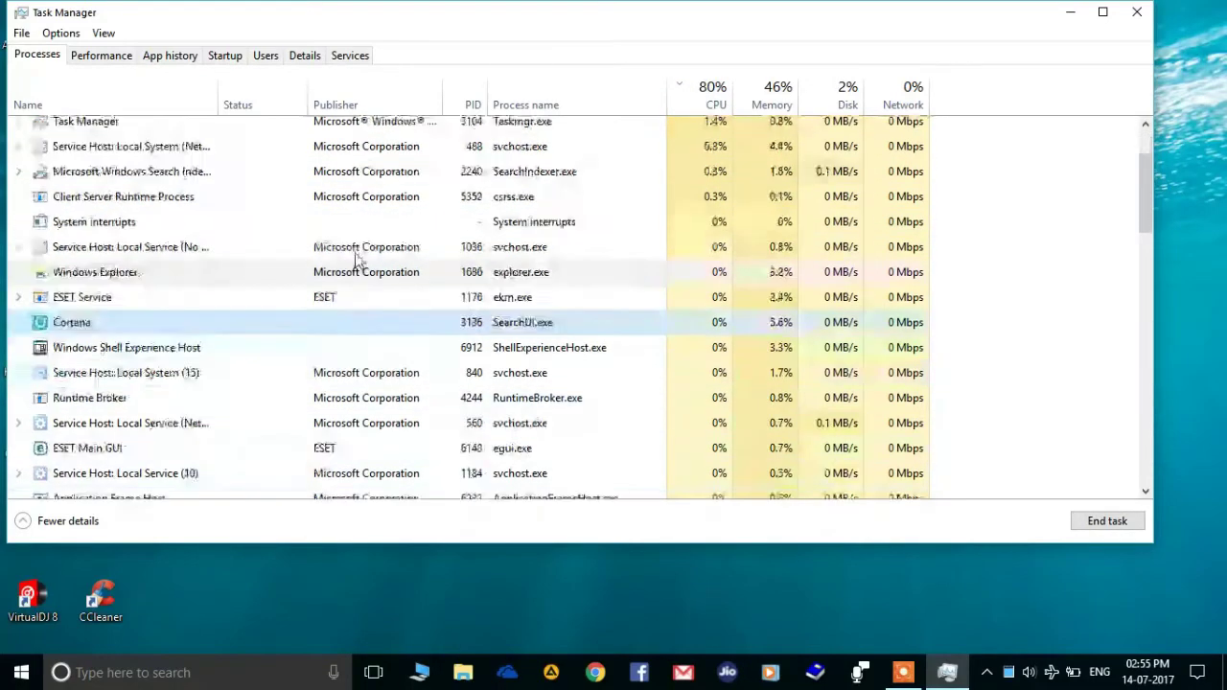
{"action": "scroll", "coordinate": [357, 259], "scroll_direction": "down", "scroll_amount": 5}
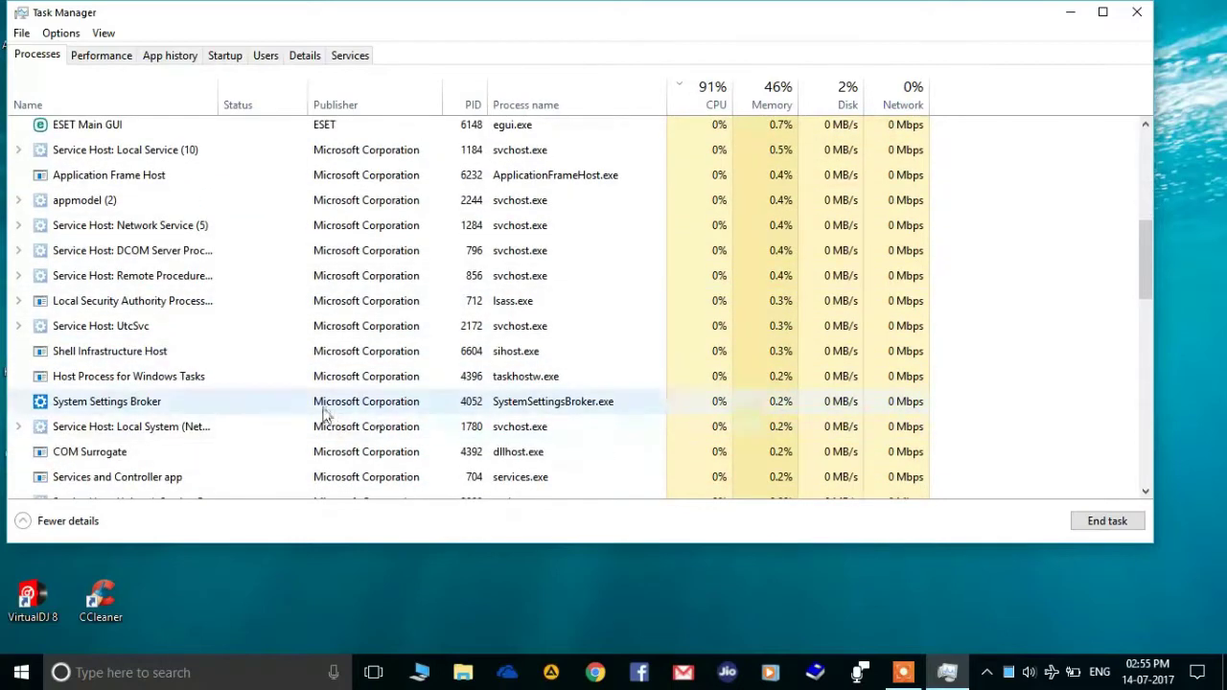
{"action": "scroll", "coordinate": [324, 414], "scroll_direction": "down", "scroll_amount": 2}
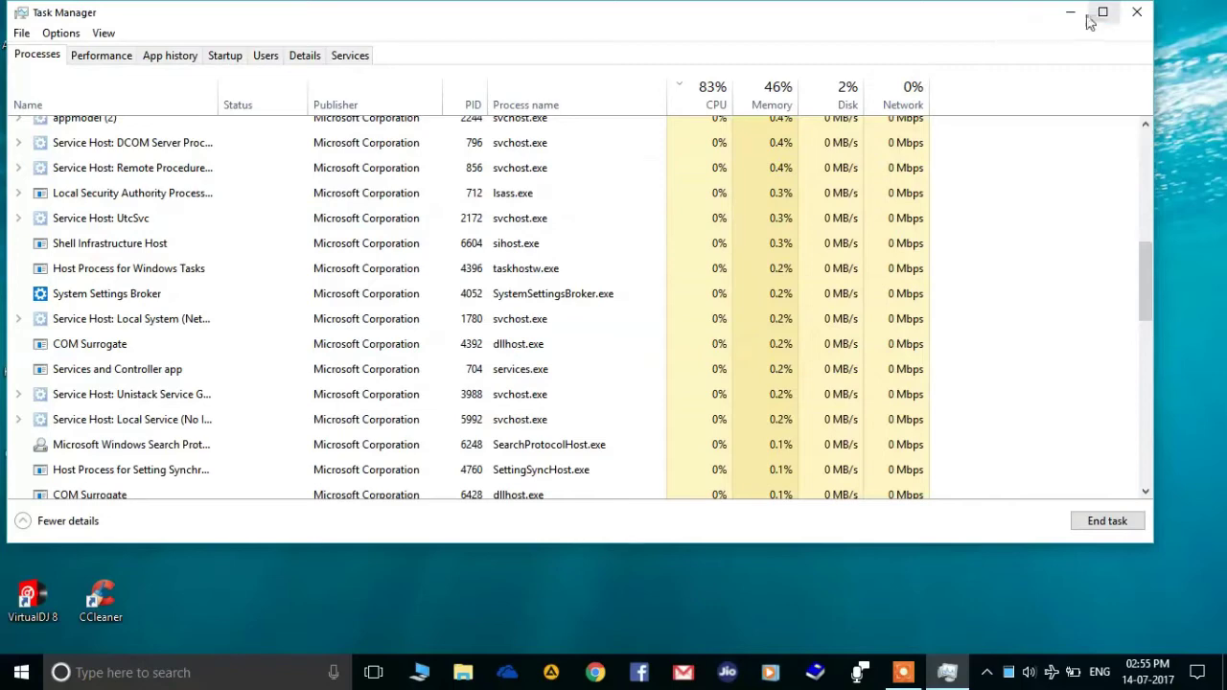
{"action": "scroll", "coordinate": [405, 363], "scroll_direction": "up", "scroll_amount": 1}
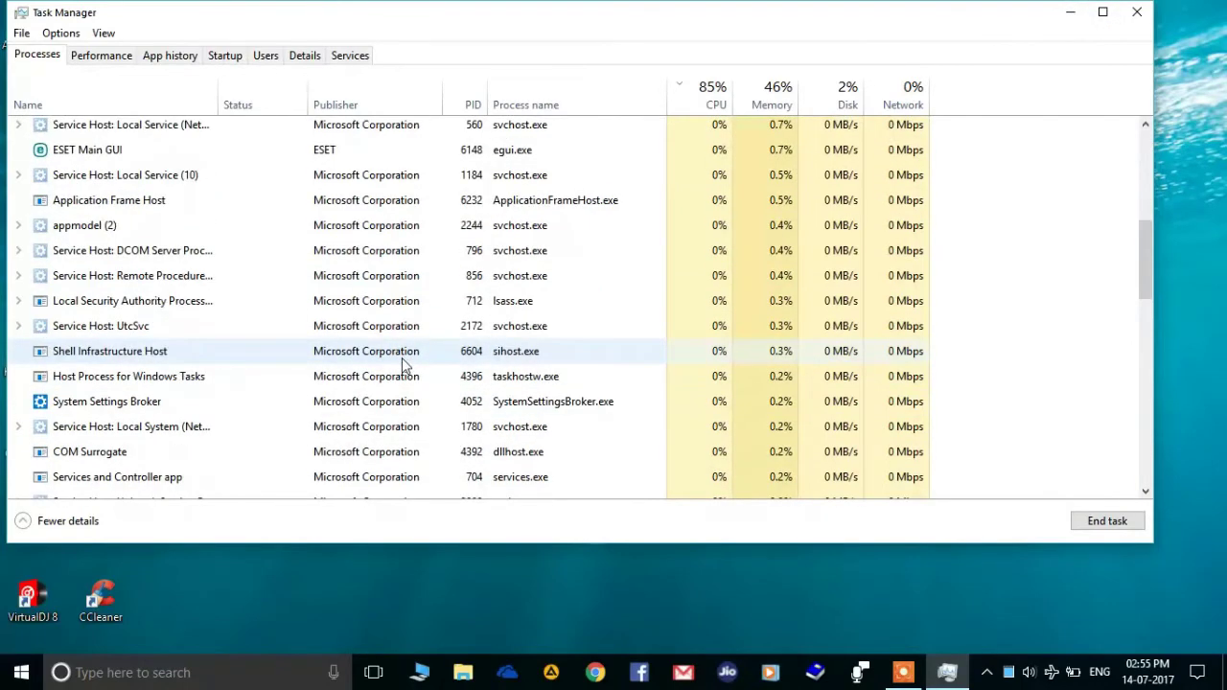
{"action": "scroll", "coordinate": [468, 299], "scroll_direction": "up", "scroll_amount": 1}
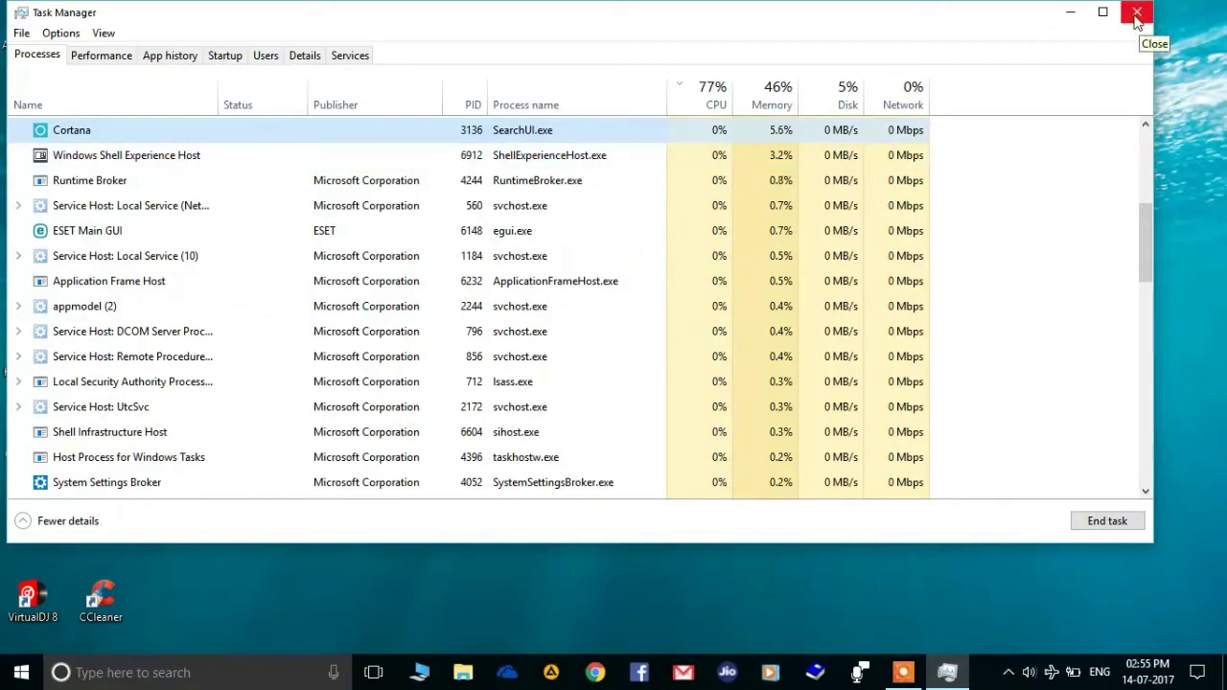
{"action": "left_click", "coordinate": [1137, 21]}
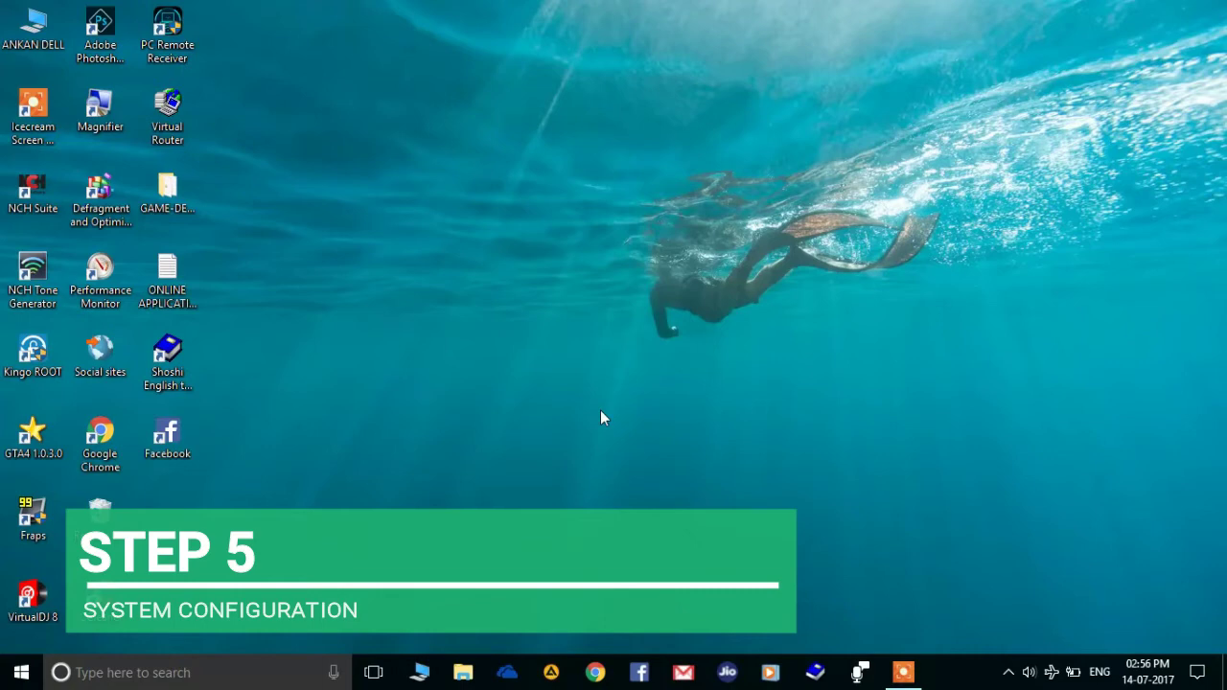
- Run msconfig to launch System Configuration and open the advanced boot options for the Windows 10 entry
{"action": "key", "text": "super+r"}
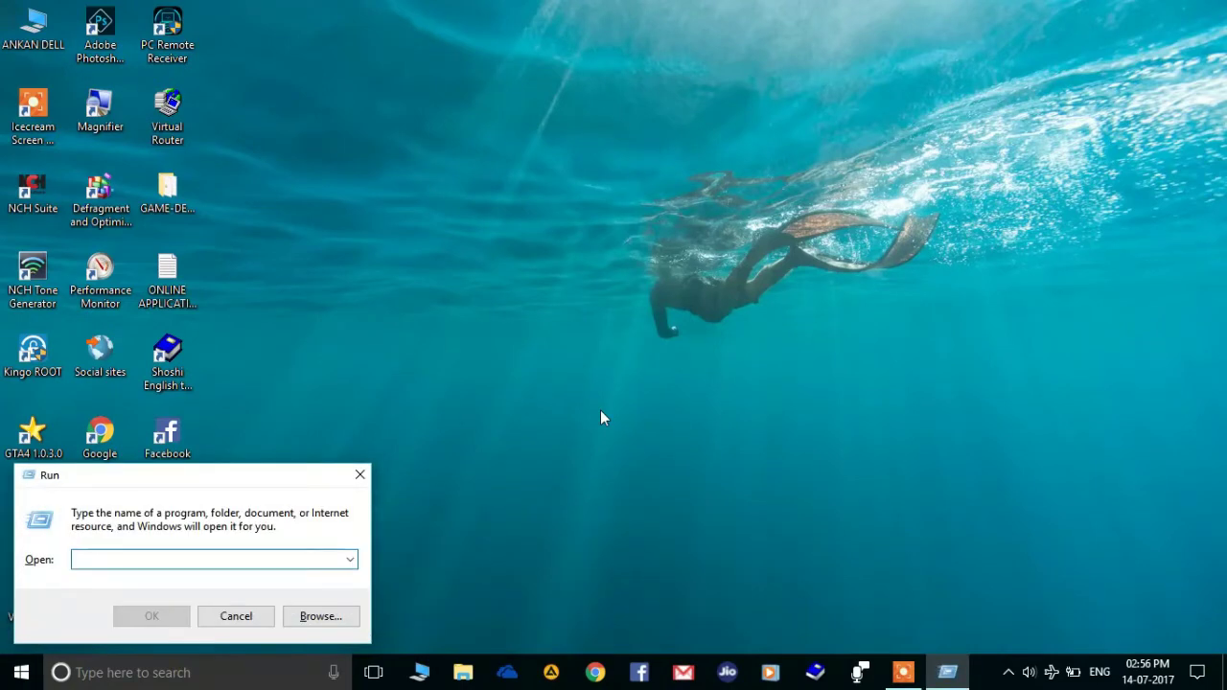
{"action": "type", "text": "msconfig"}
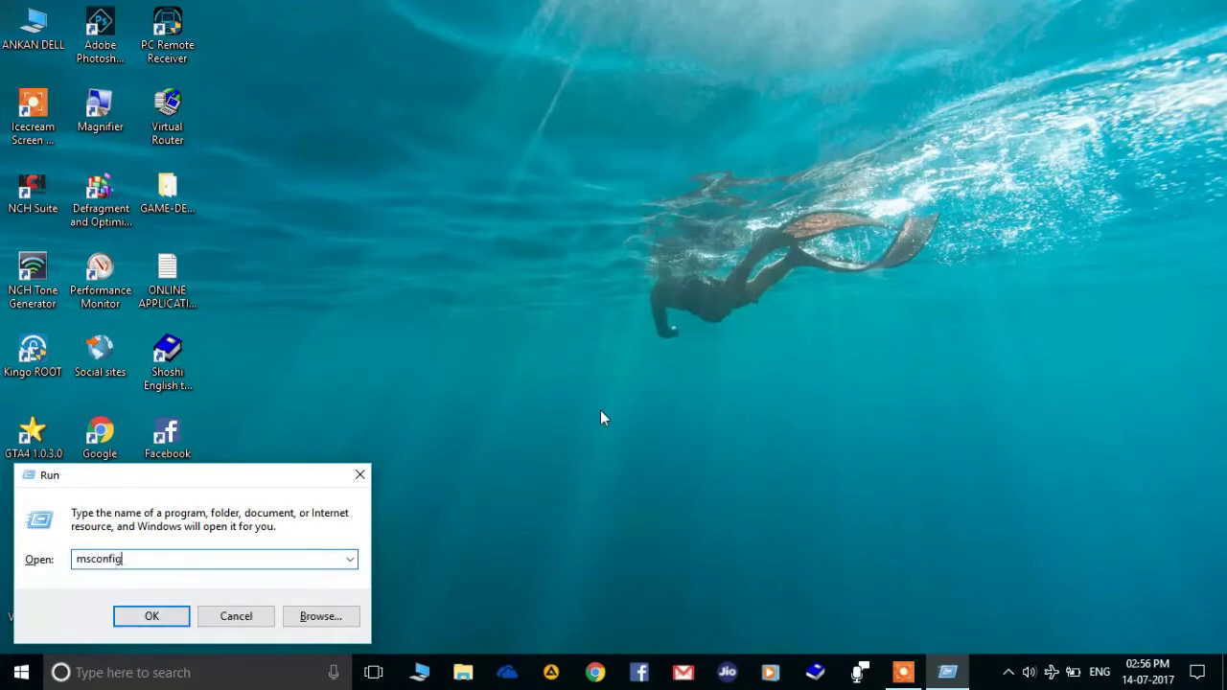
{"action": "key", "text": "Return"}
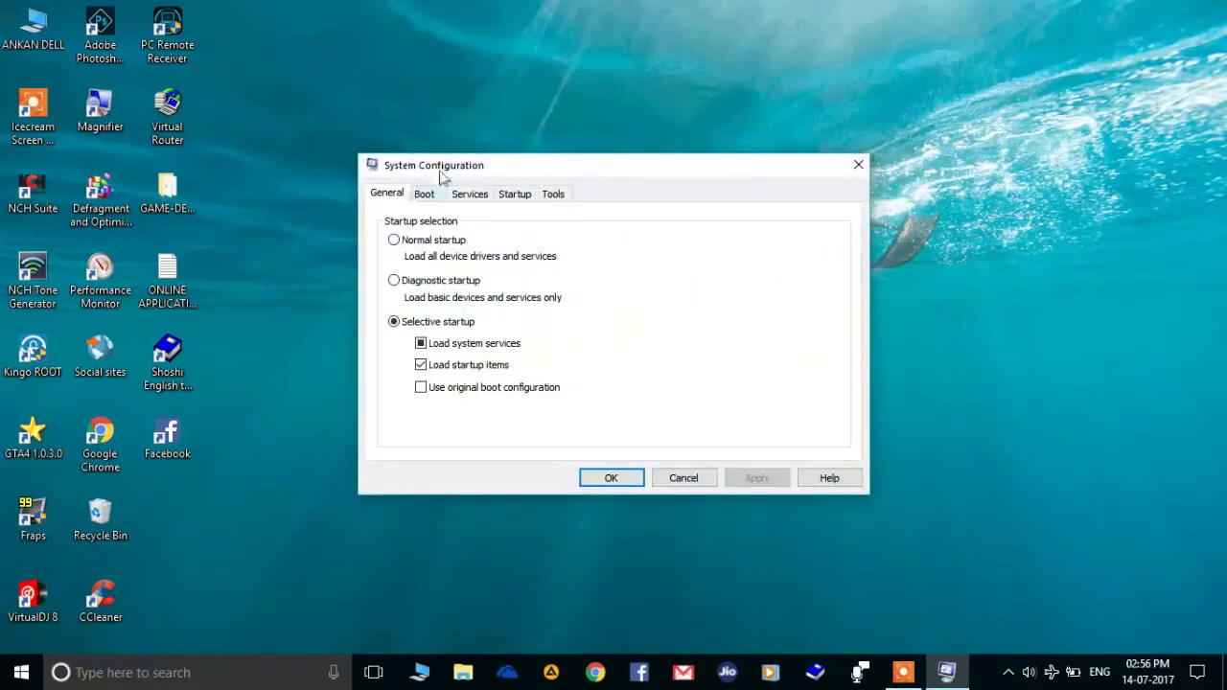
{"action": "left_click_drag", "start_coordinate": [471, 170], "coordinate": [447, 131]}
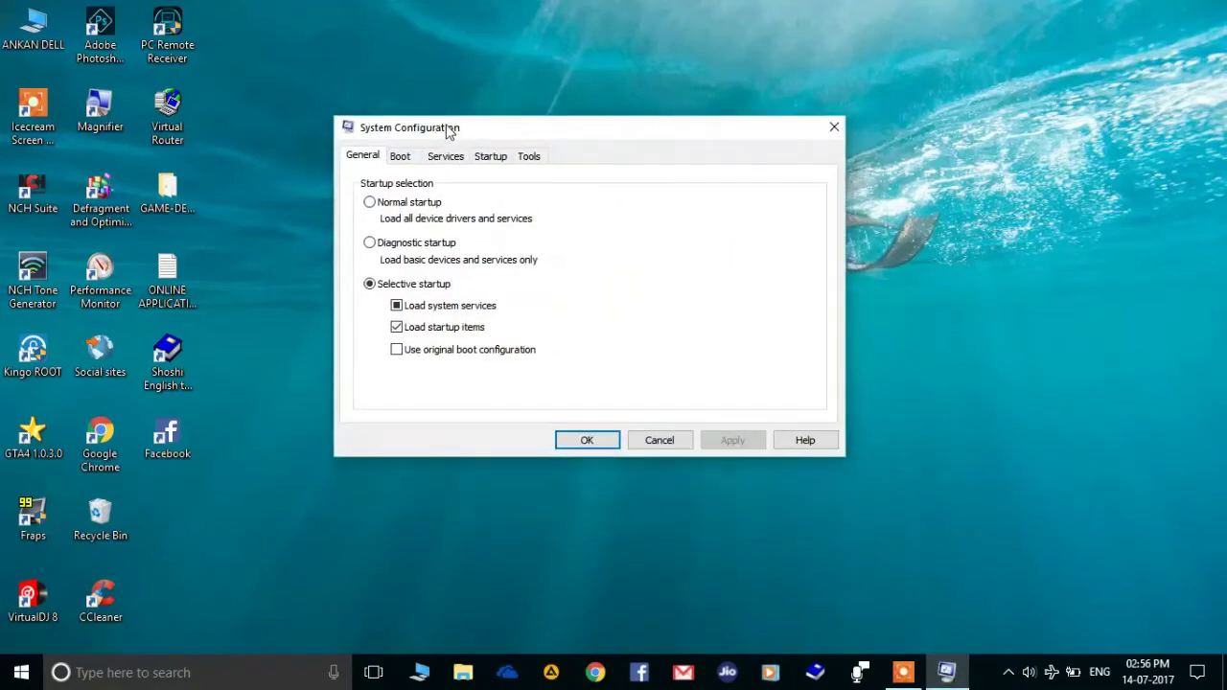
{"action": "left_click", "coordinate": [397, 157]}
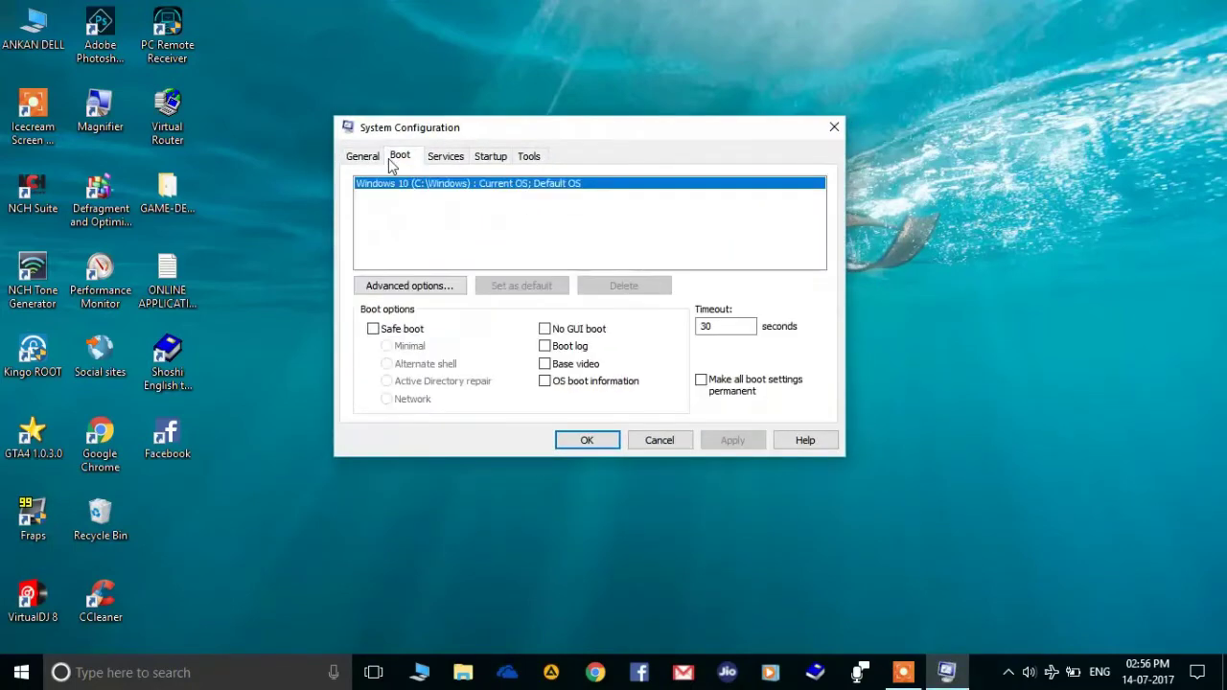
{"action": "left_click", "coordinate": [447, 284]}
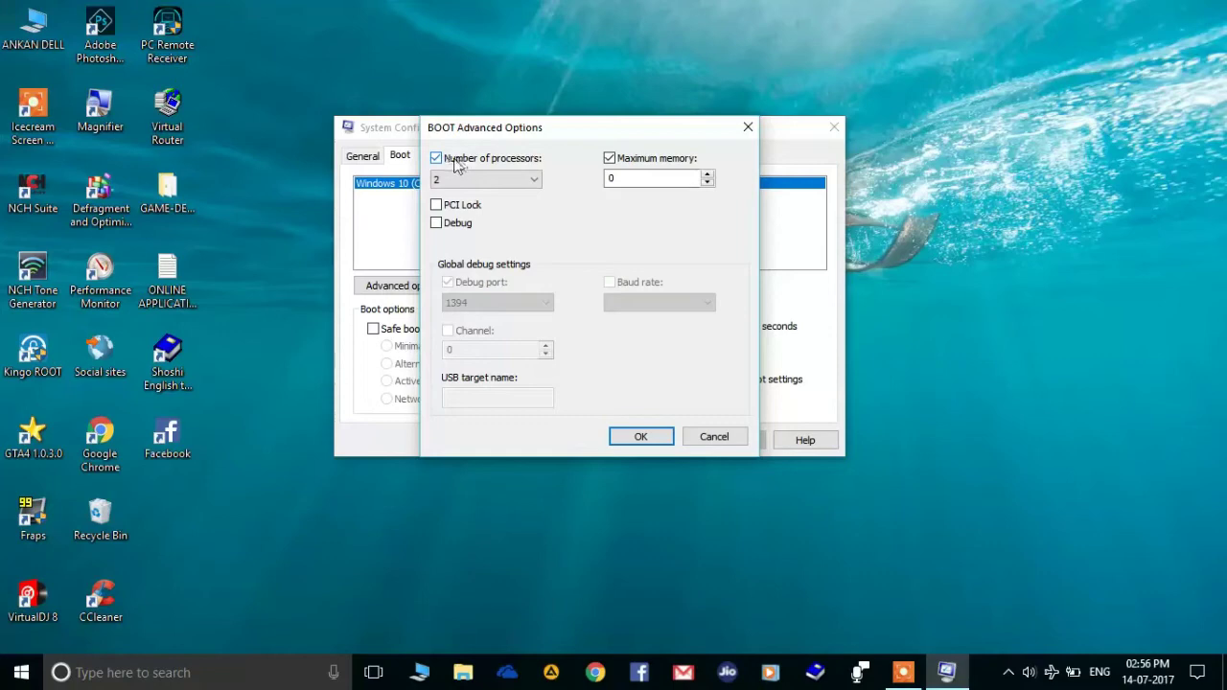
- Toggle the Number of processors option off and back on, and review the available processor counts
{"action": "left_click", "coordinate": [437, 158]}
{"action": "left_click", "coordinate": [436, 159]}
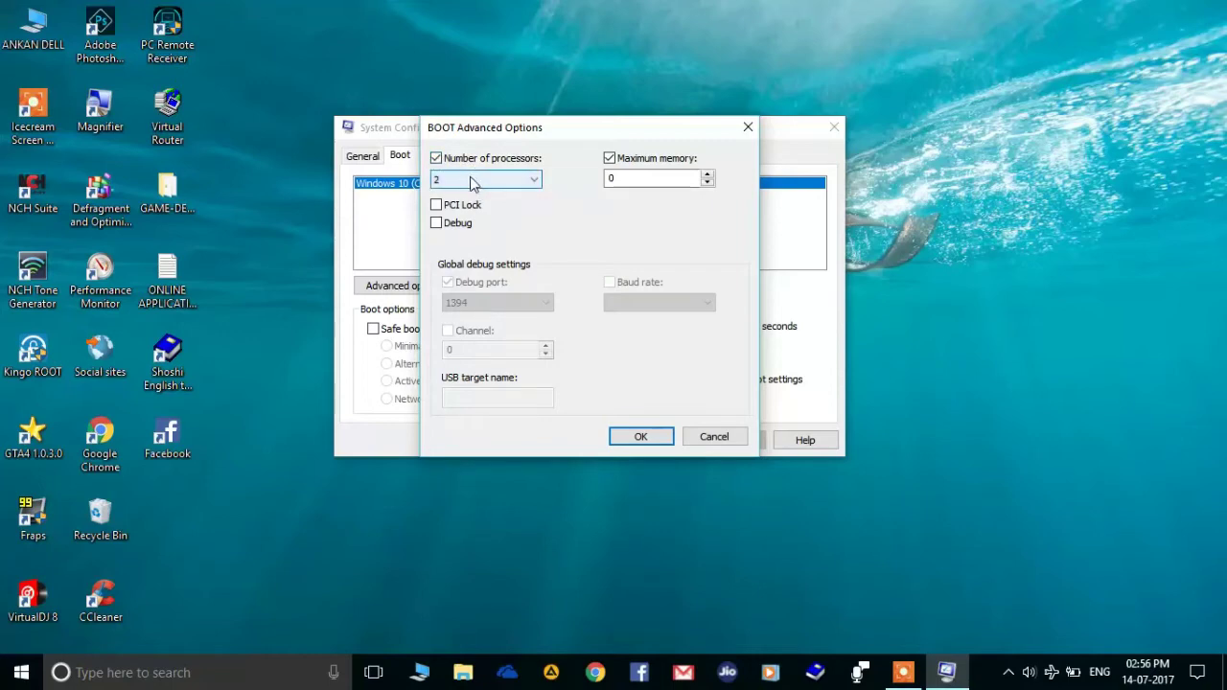
{"action": "left_click", "coordinate": [471, 183]}
{"action": "left_click", "coordinate": [472, 185]}
- Try stepping the maximum memory value for booting through 256 and upward, and clear the value
{"action": "left_click", "coordinate": [623, 180]}
{"action": "left_click", "coordinate": [709, 178]}
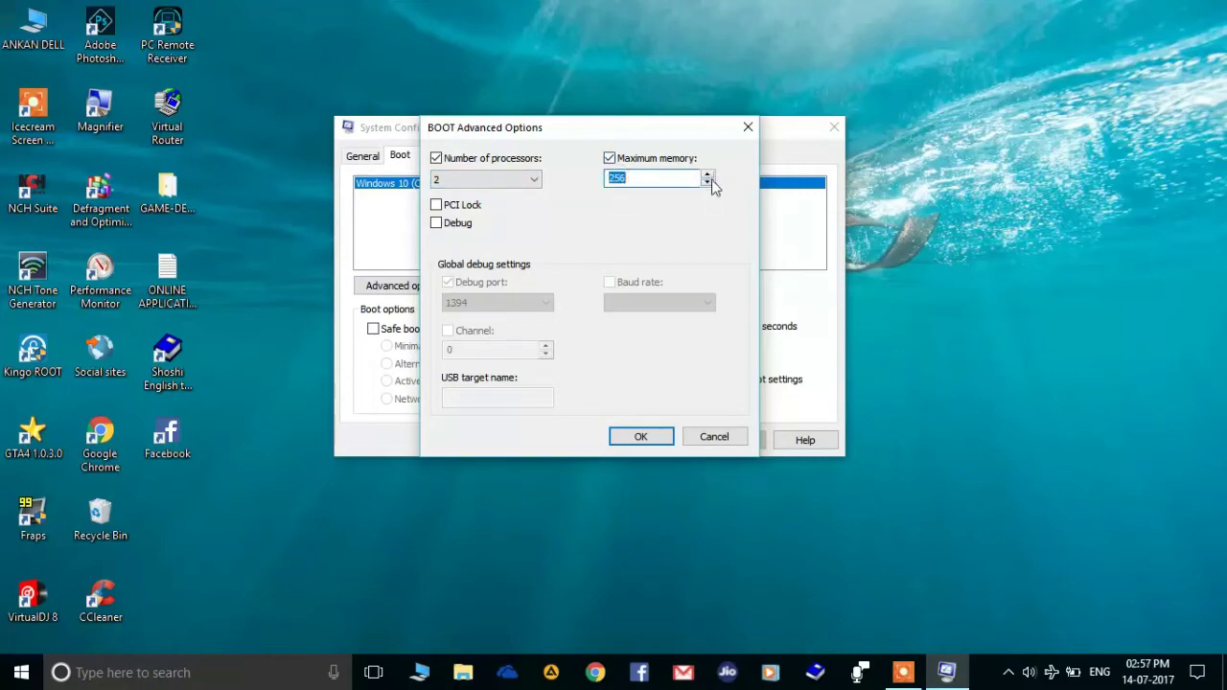
{"action": "left_click", "coordinate": [707, 175]}
{"action": "left_click", "coordinate": [707, 174]}
{"action": "left_click", "coordinate": [707, 174]}
{"action": "left_click", "coordinate": [706, 174]}
{"action": "left_click", "coordinate": [644, 178]}
{"action": "key", "text": "BackSpace"}
{"action": "key", "text": "BackSpace"}
{"action": "key", "text": "BackSpace"}
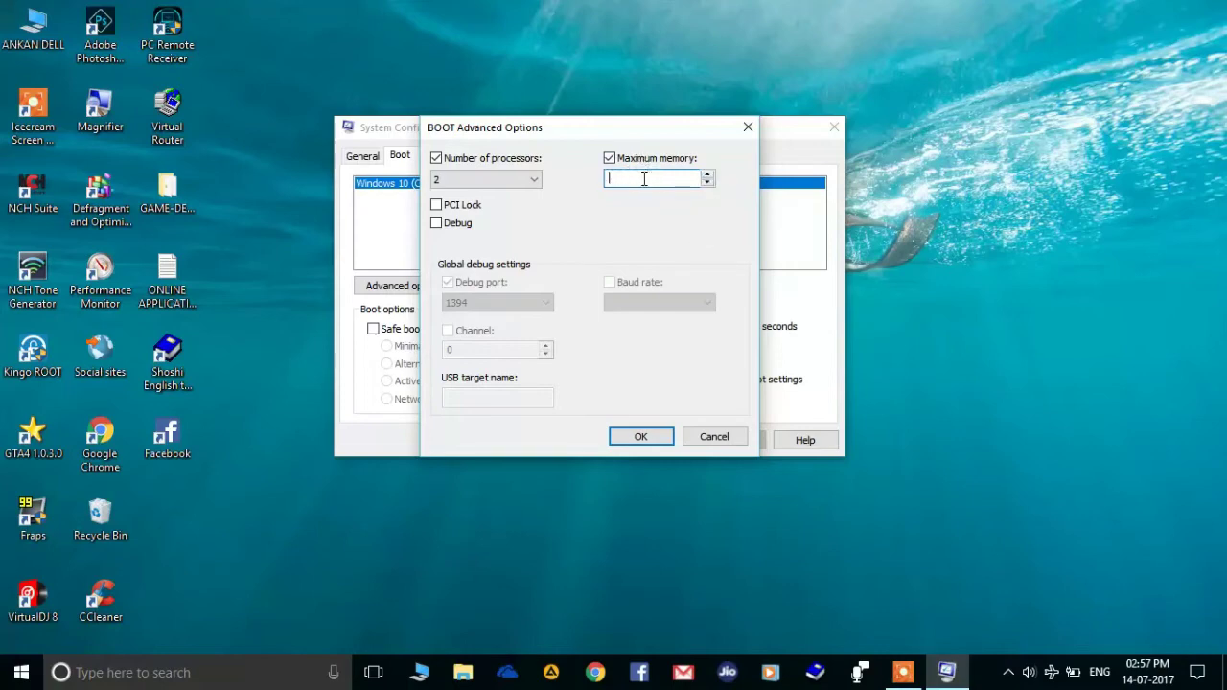
- Keep the number of processors at 2, close the advanced boot options and exit System Configuration with OK
{"action": "left_click", "coordinate": [470, 182]}
{"action": "left_click", "coordinate": [471, 184]}
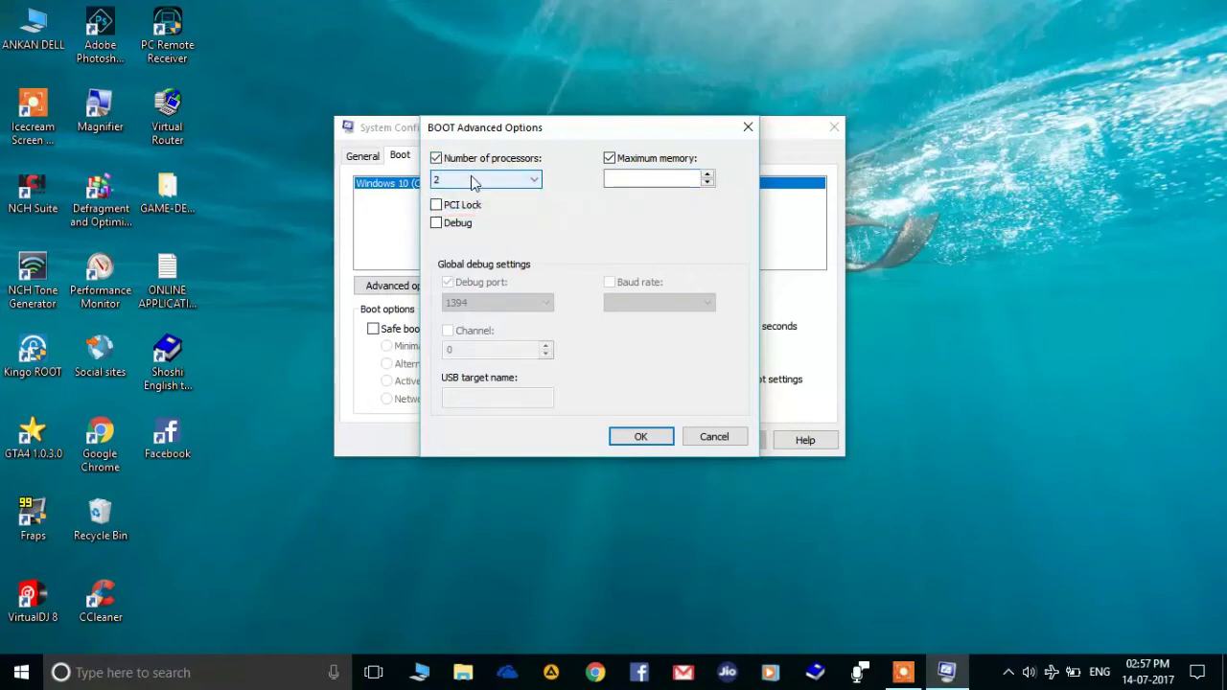
{"action": "left_click", "coordinate": [470, 182]}
{"action": "left_click", "coordinate": [670, 437]}
{"action": "left_click", "coordinate": [731, 439]}
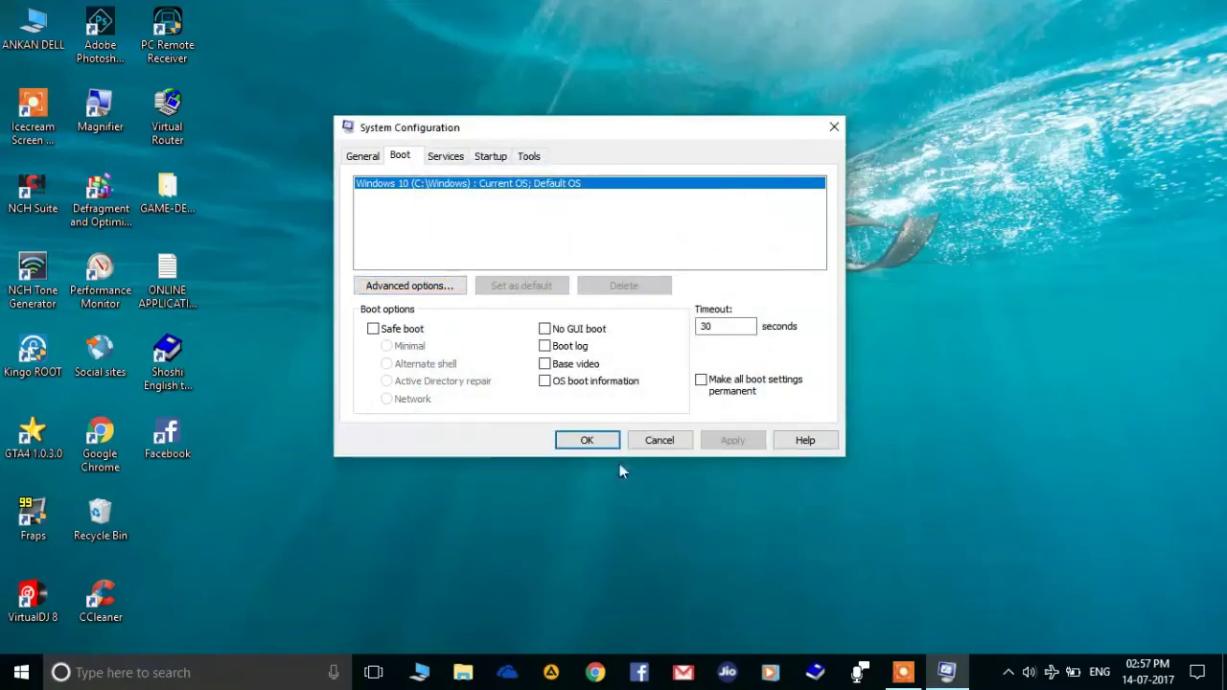
{"action": "left_click", "coordinate": [587, 441]}
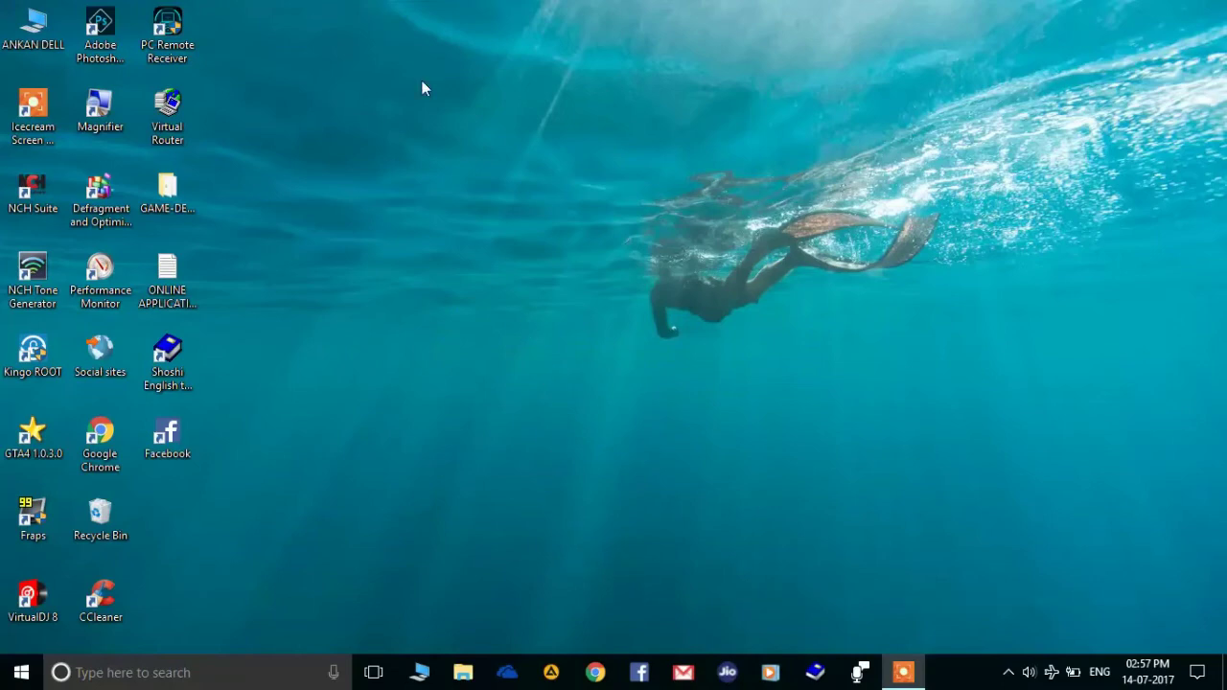